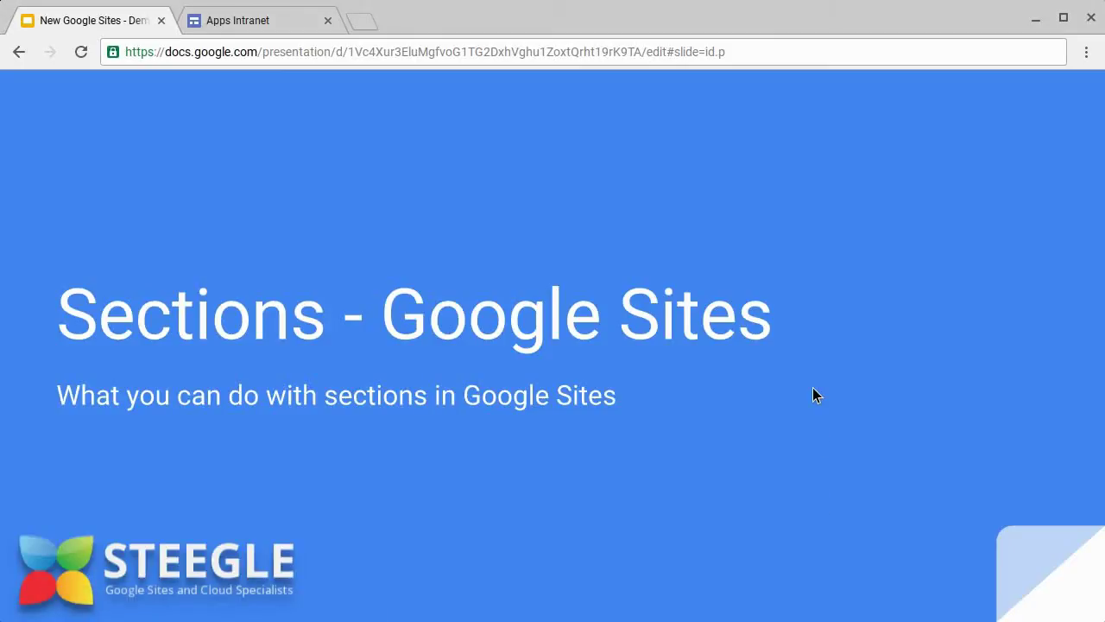
Step: Advance to the Sections slide and reveal all four points, ending with aligning content horizontally
key(Right)
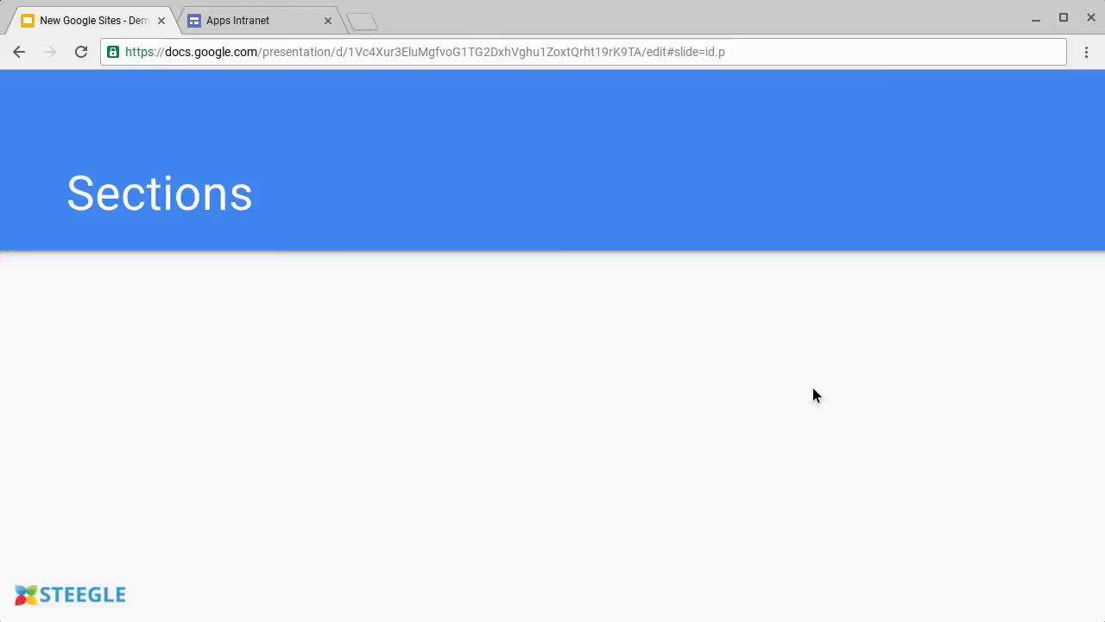
key(Right)
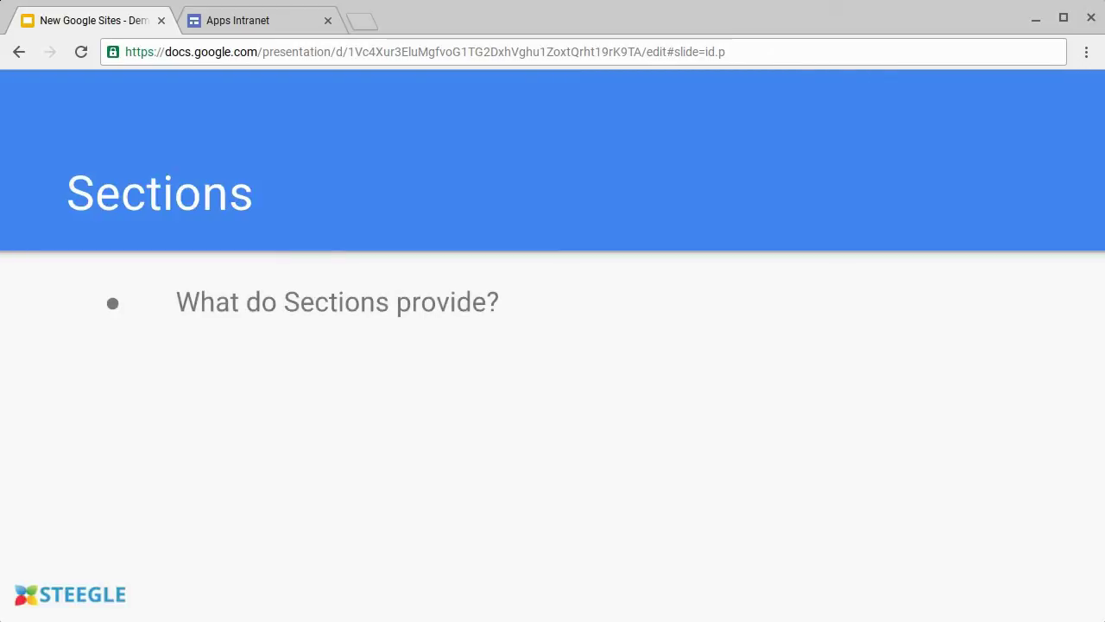
key(Right)
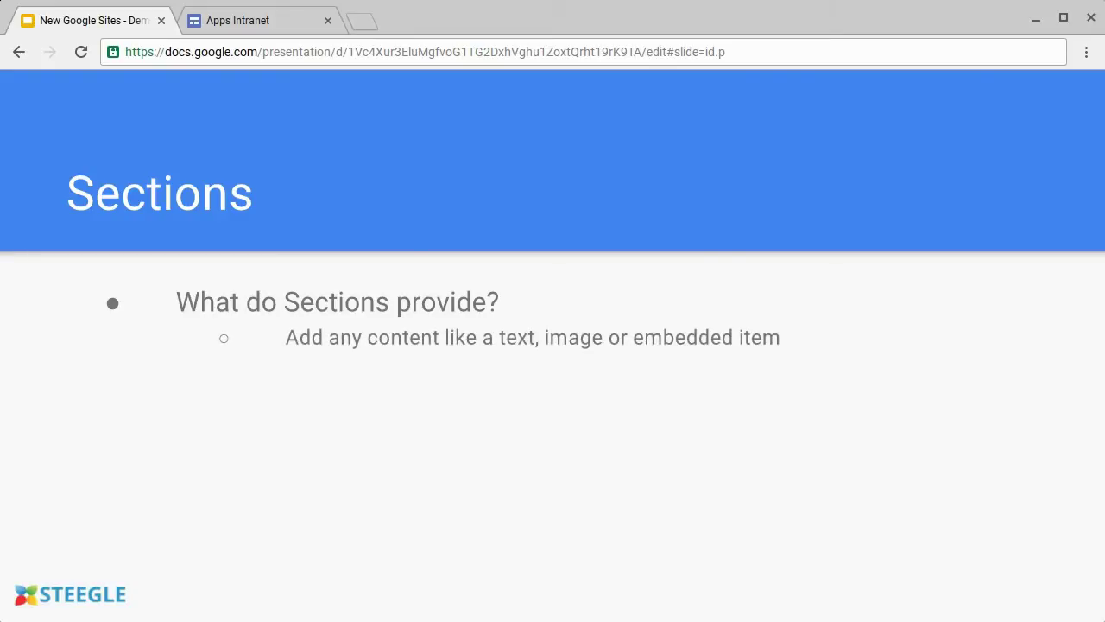
key(Right)
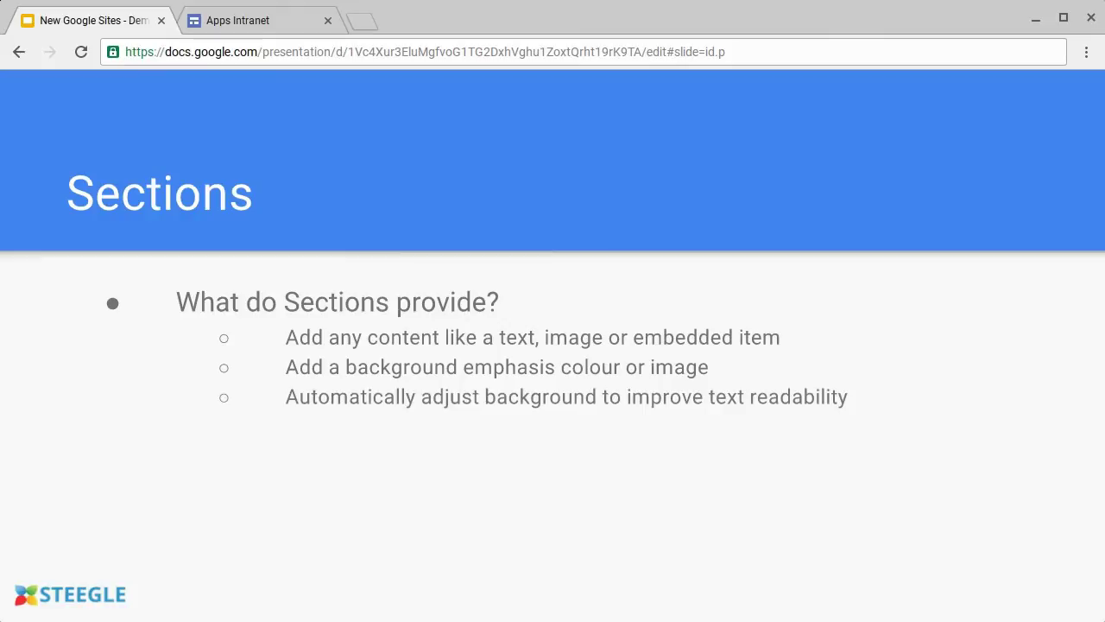
key(Right)
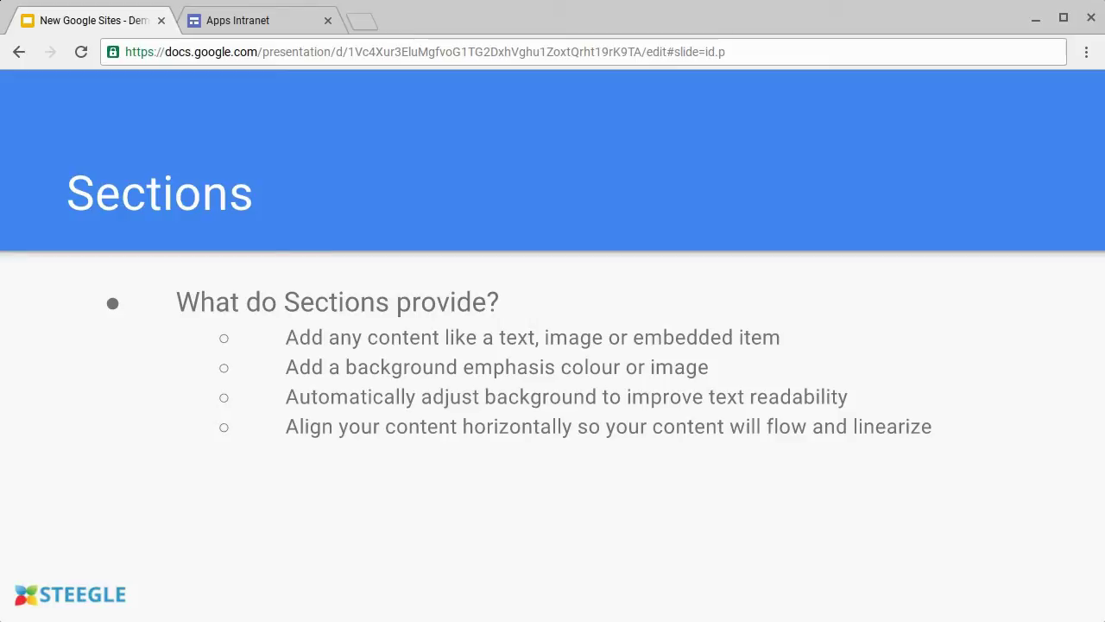
Step: In the Apps Intranet editor, select the Apps Team Site header section and begin changing its image
click(235, 27)
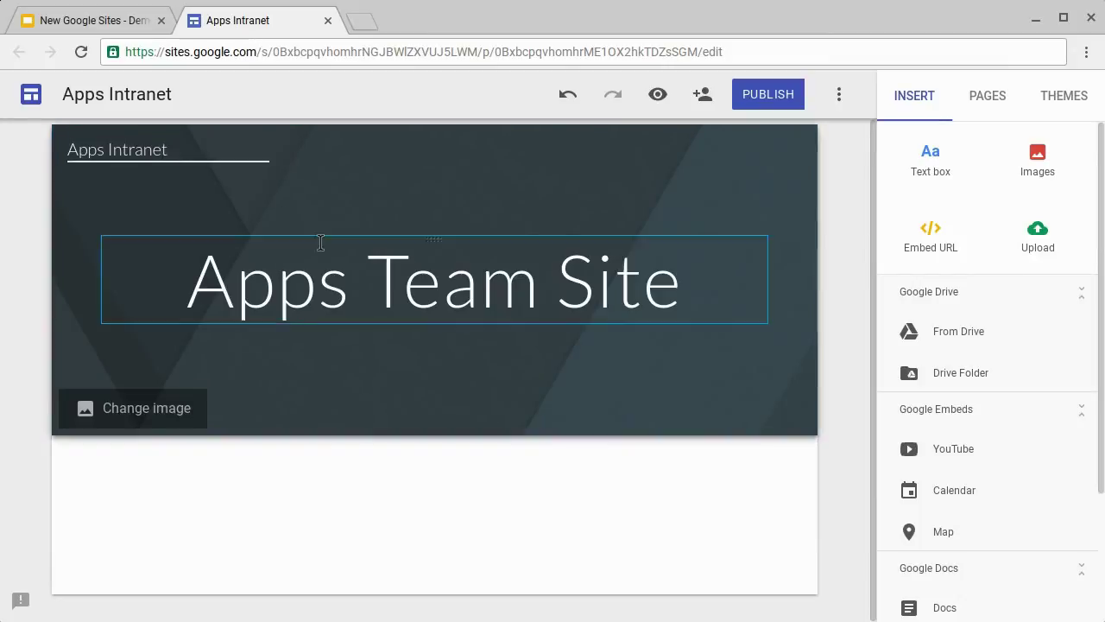
click(360, 285)
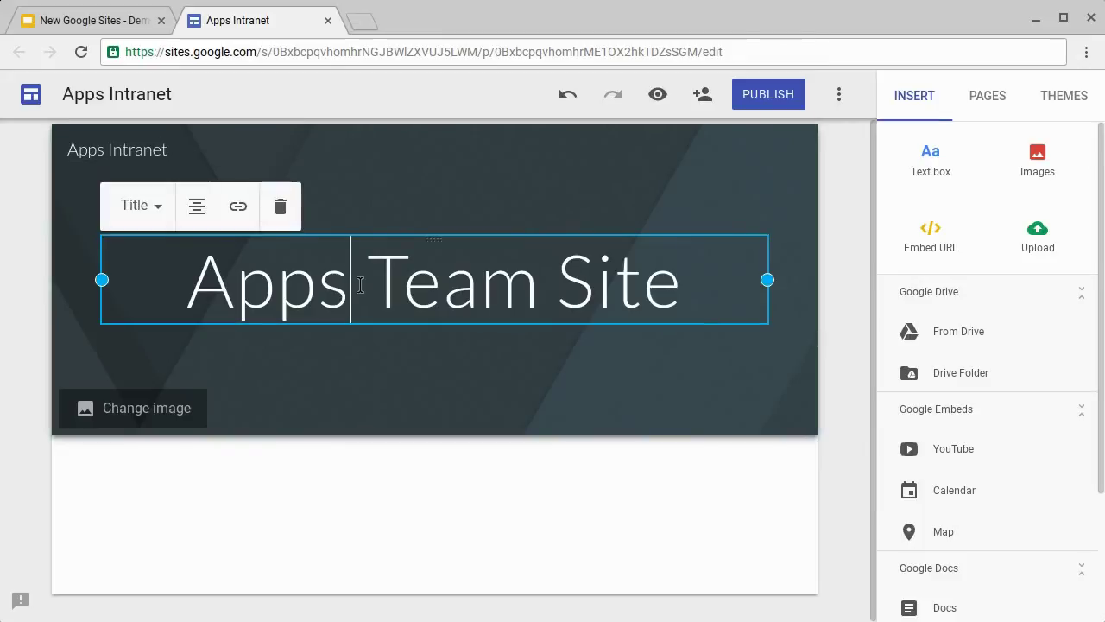
click(372, 349)
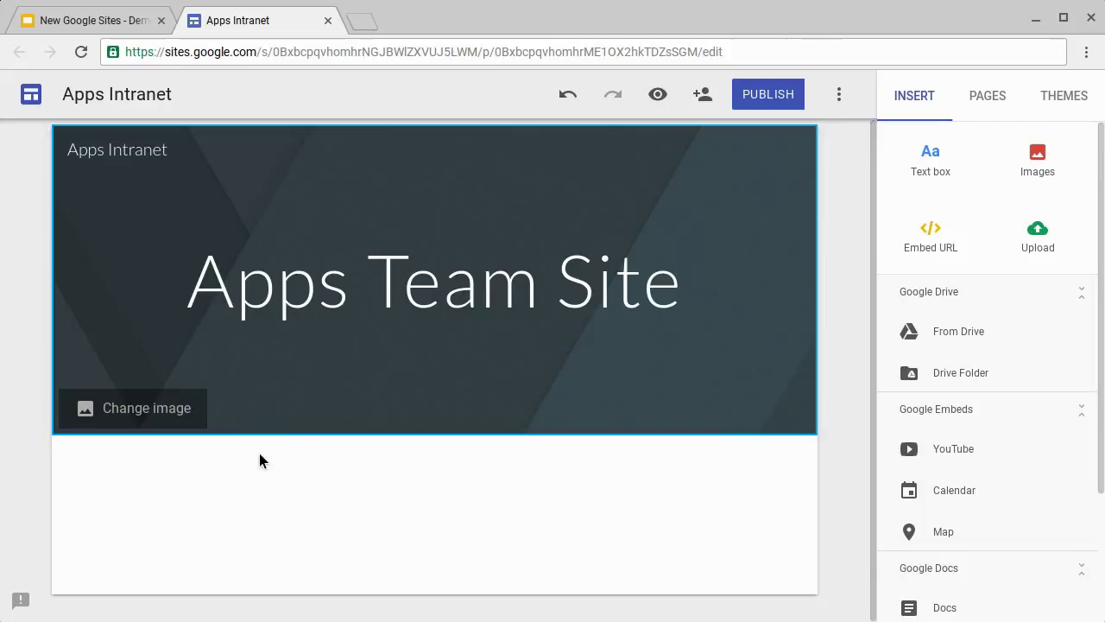
click(170, 416)
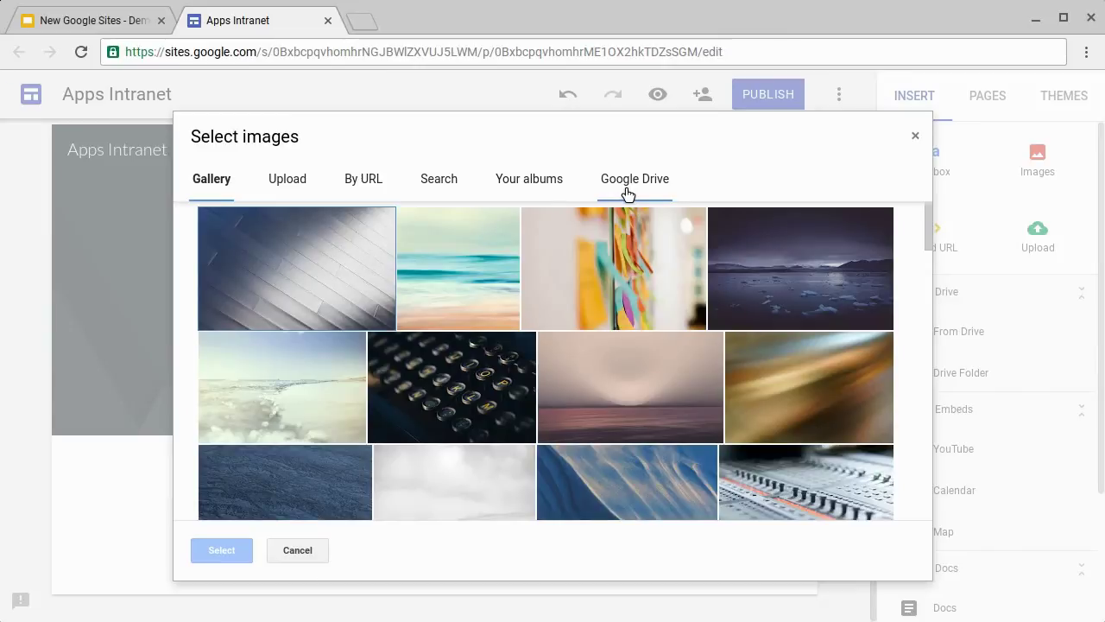
Step: Set the header background to 33cc99-800x200.png from Drive's Demo New Google Sites > Images > Section Backgrounds
click(627, 188)
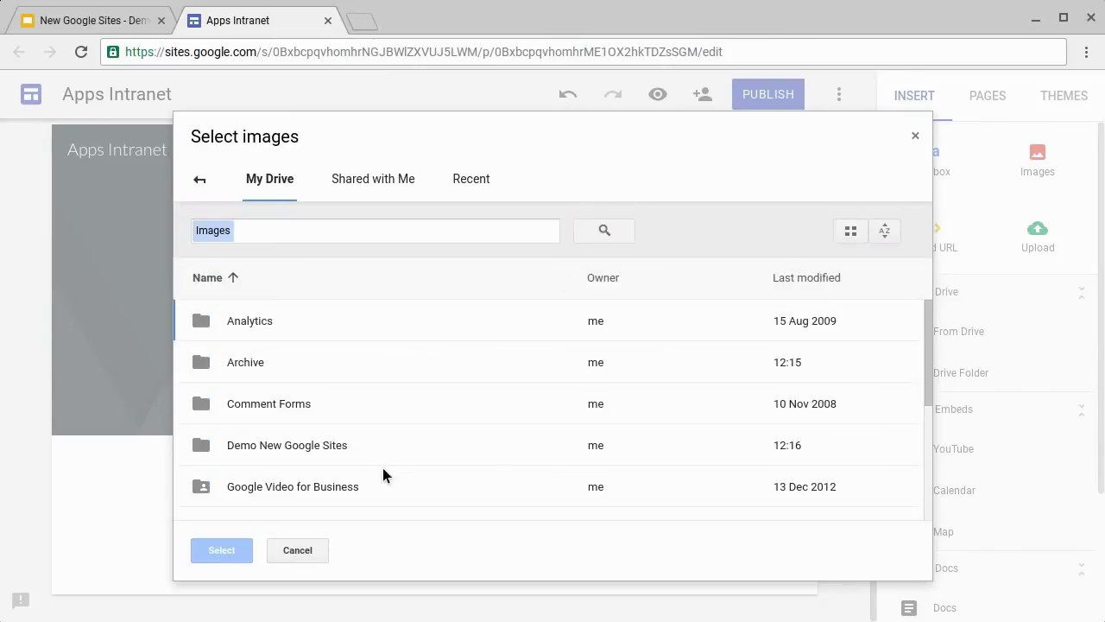
double_click(320, 452)
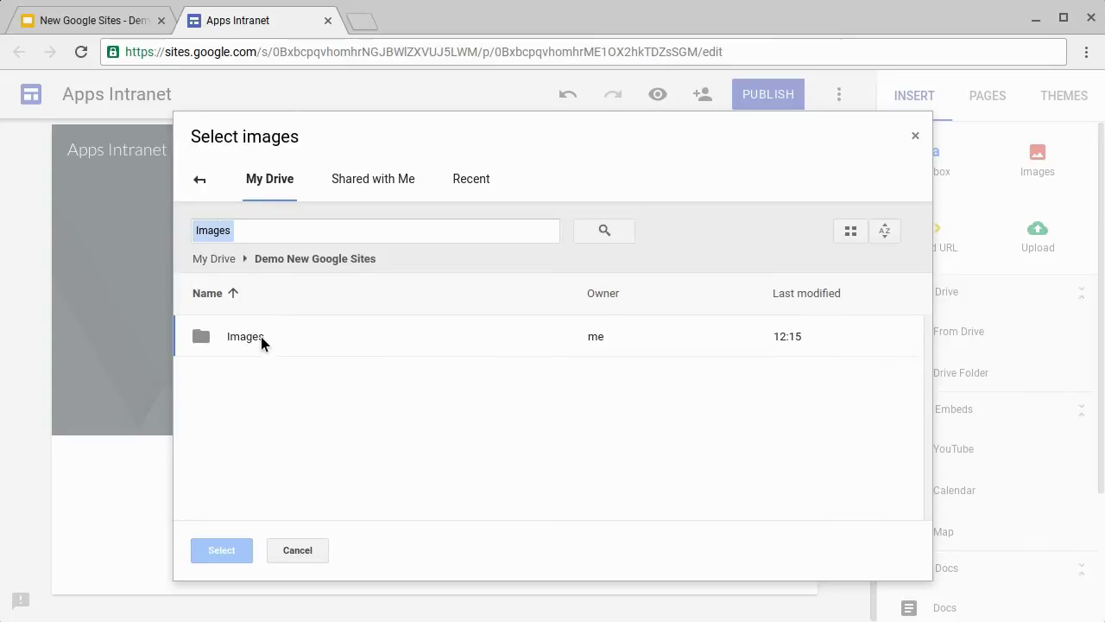
double_click(261, 337)
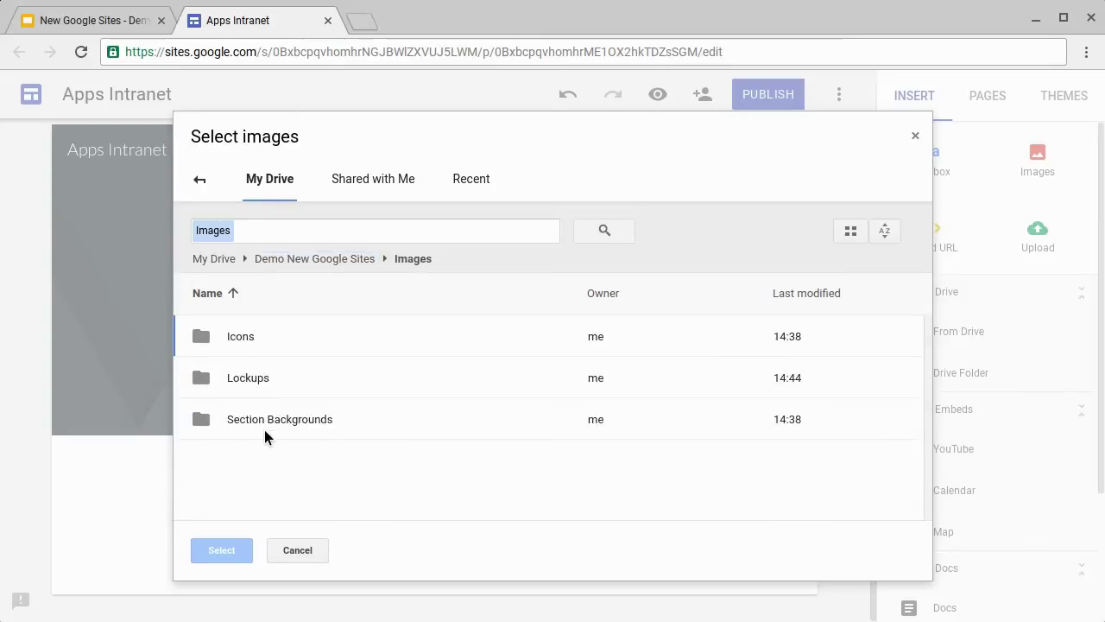
double_click(265, 423)
click(277, 344)
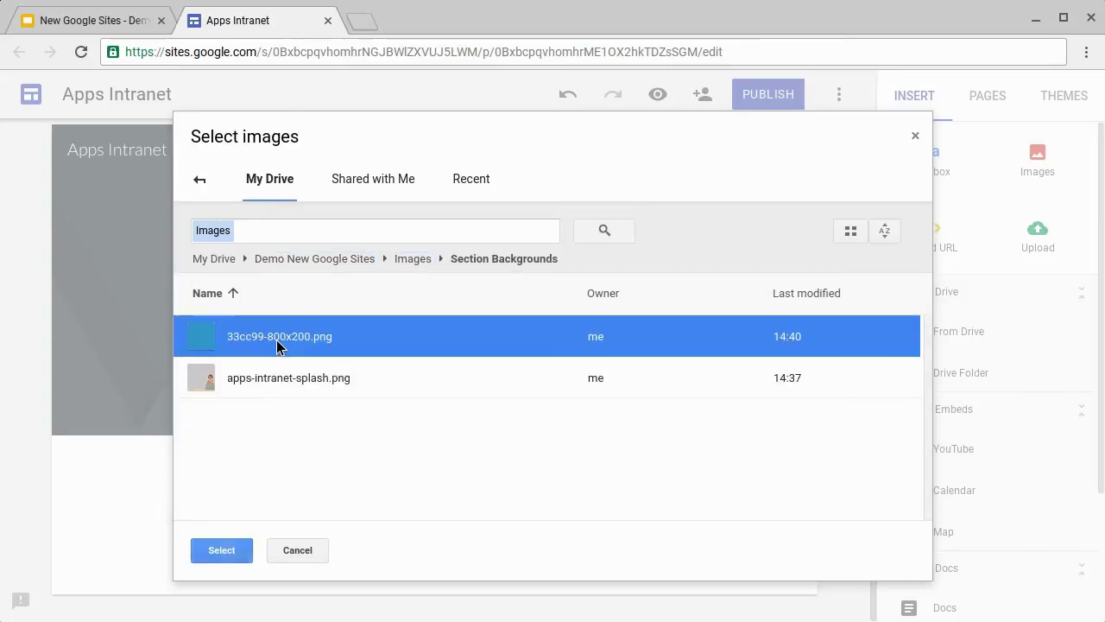
click(246, 545)
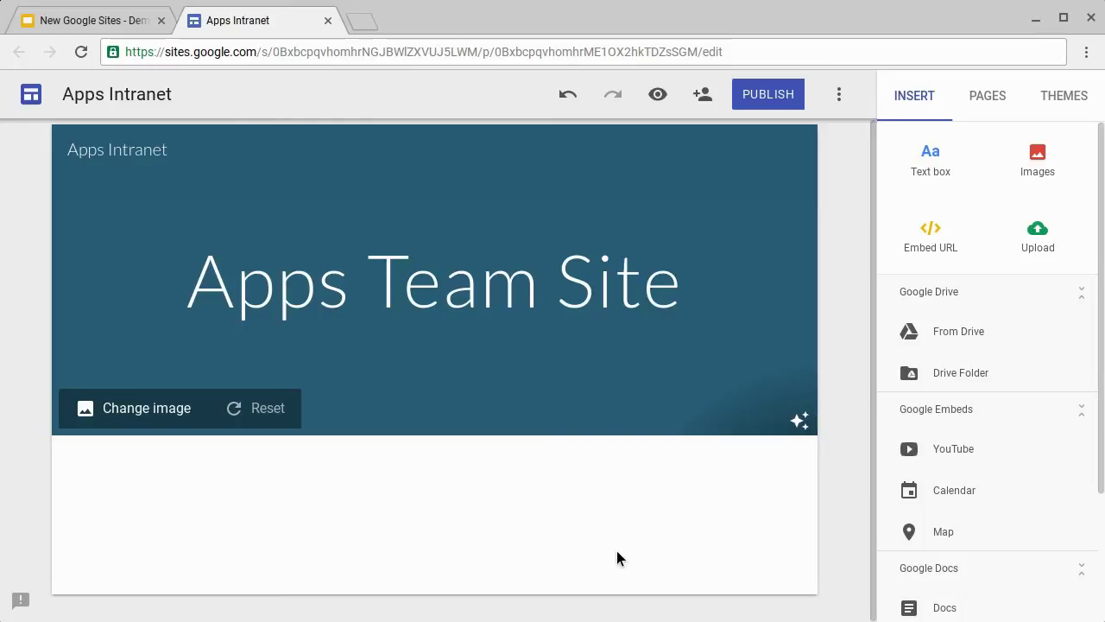
Step: Disable the header's readability adjustment so its original bright blue background shows
click(805, 431)
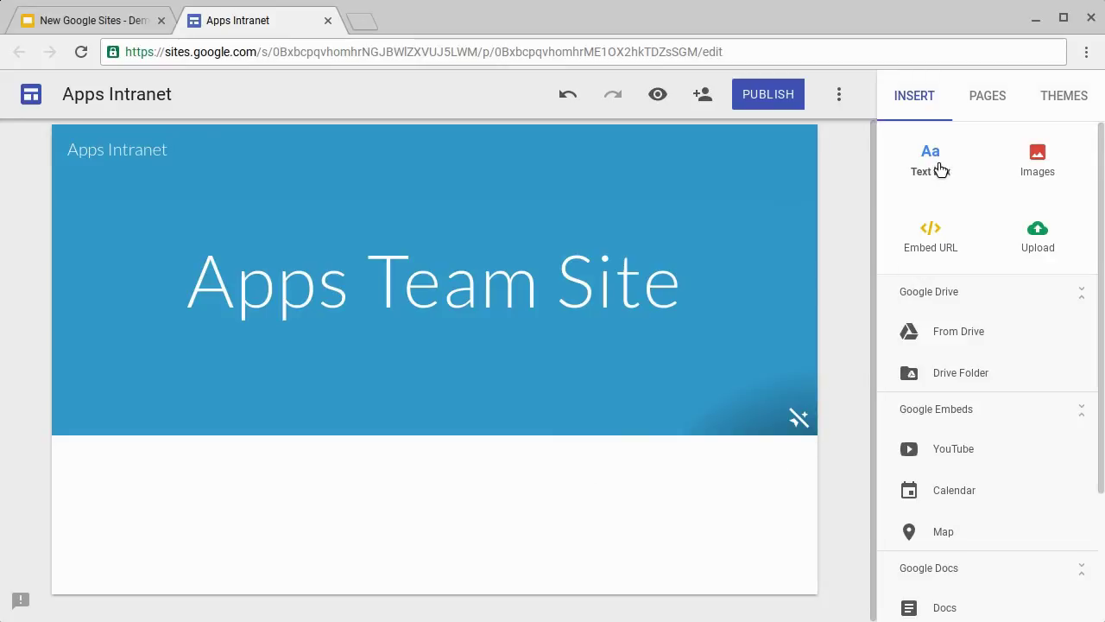
Step: Insert a text box below the header containing 'Team Sites made with Google Sites and Drive Embeddings'
double_click(369, 523)
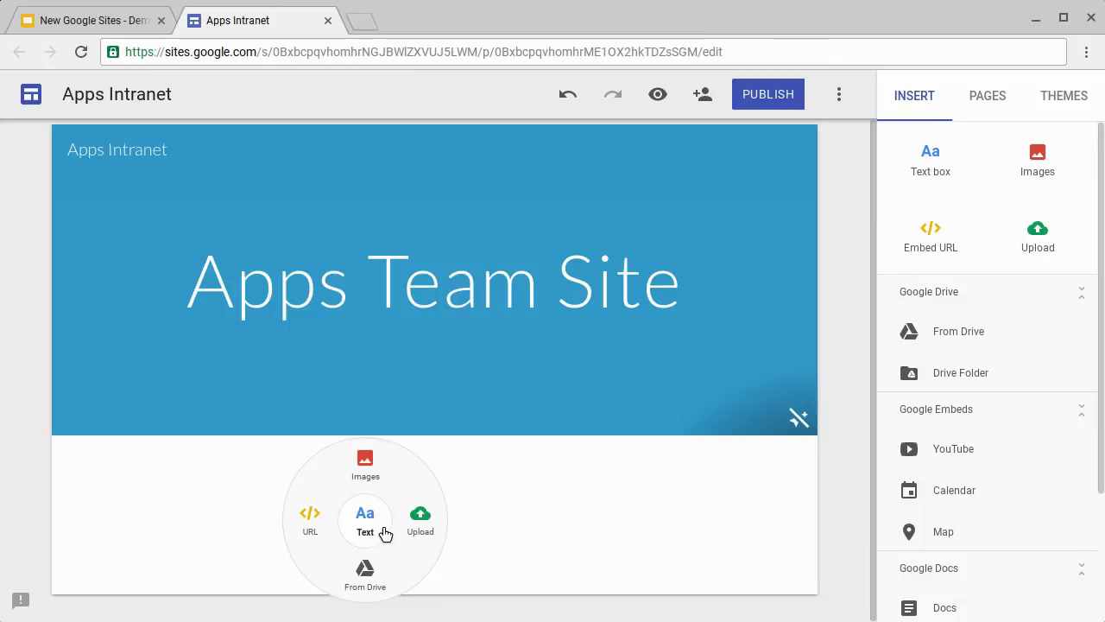
click(385, 529)
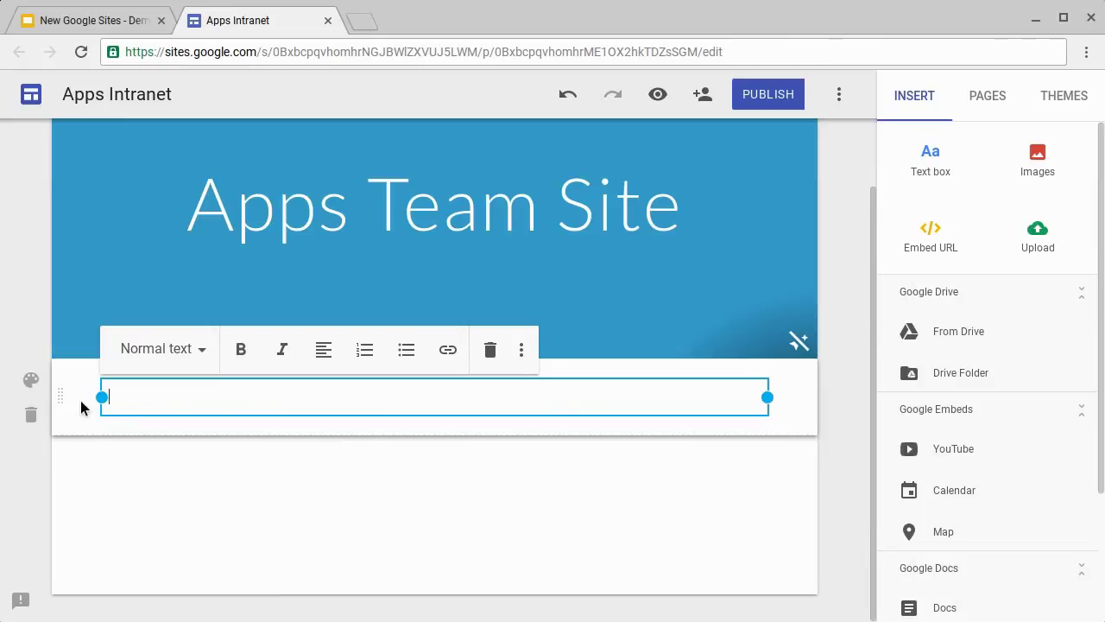
text(Team Sites made with Google Sites and Drive Embeddings)
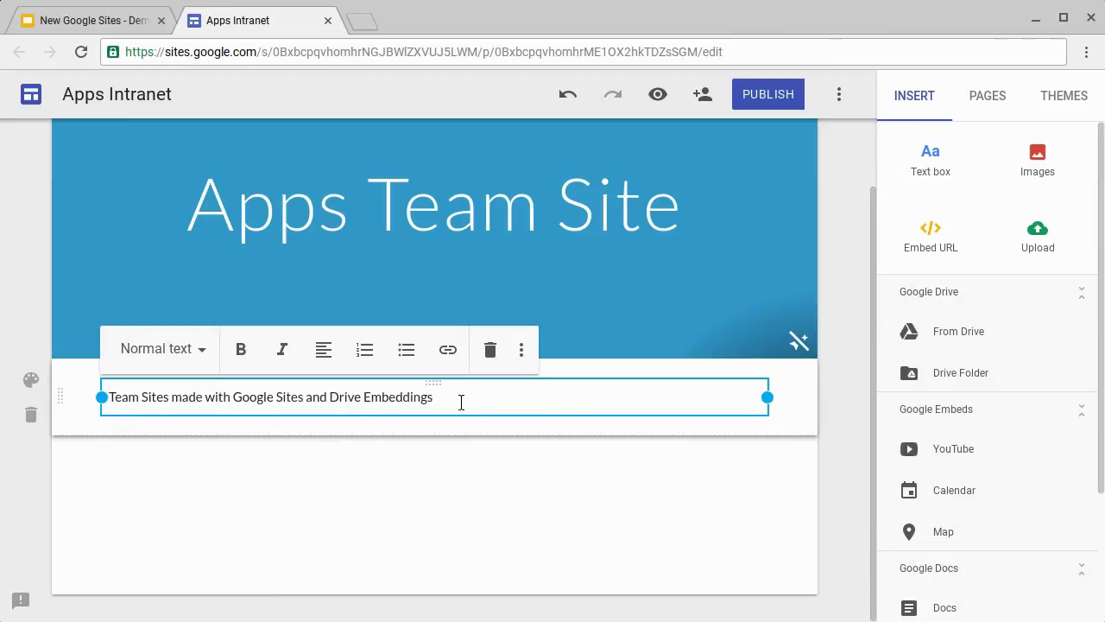
Step: Give the sentence the Title style and narrow its box so the text wraps
drag(468, 408, 69, 409)
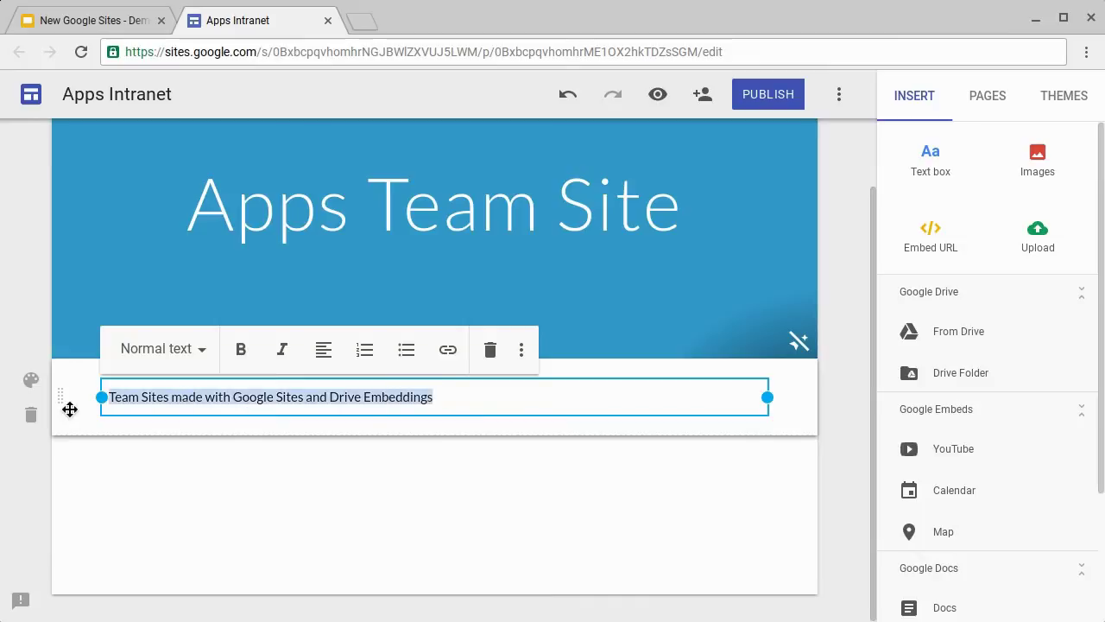
click(202, 364)
click(195, 397)
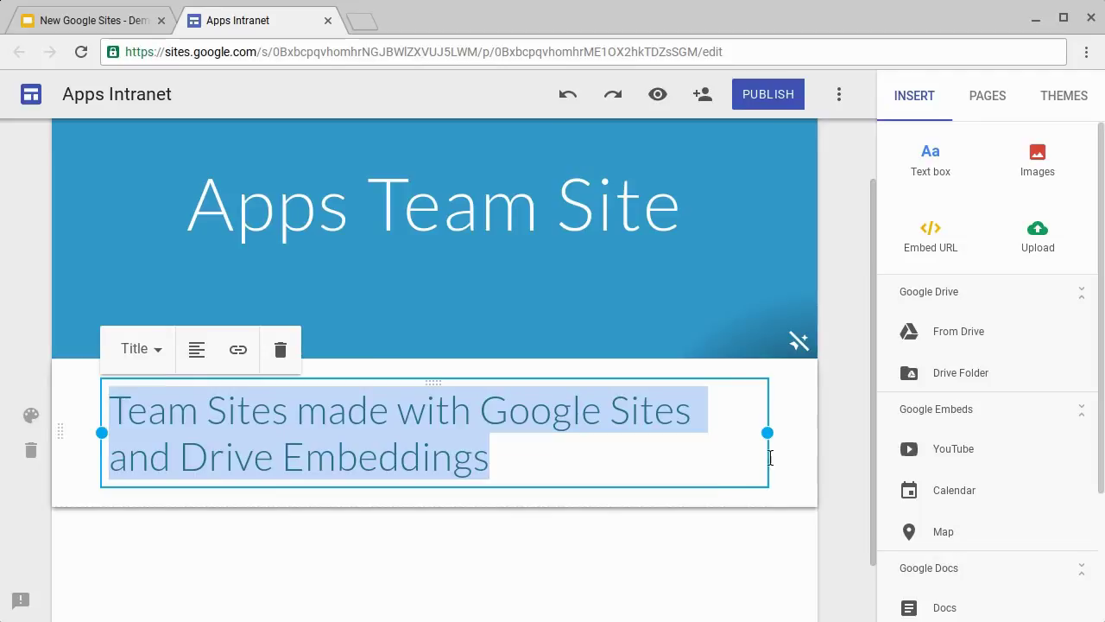
drag(769, 434, 432, 440)
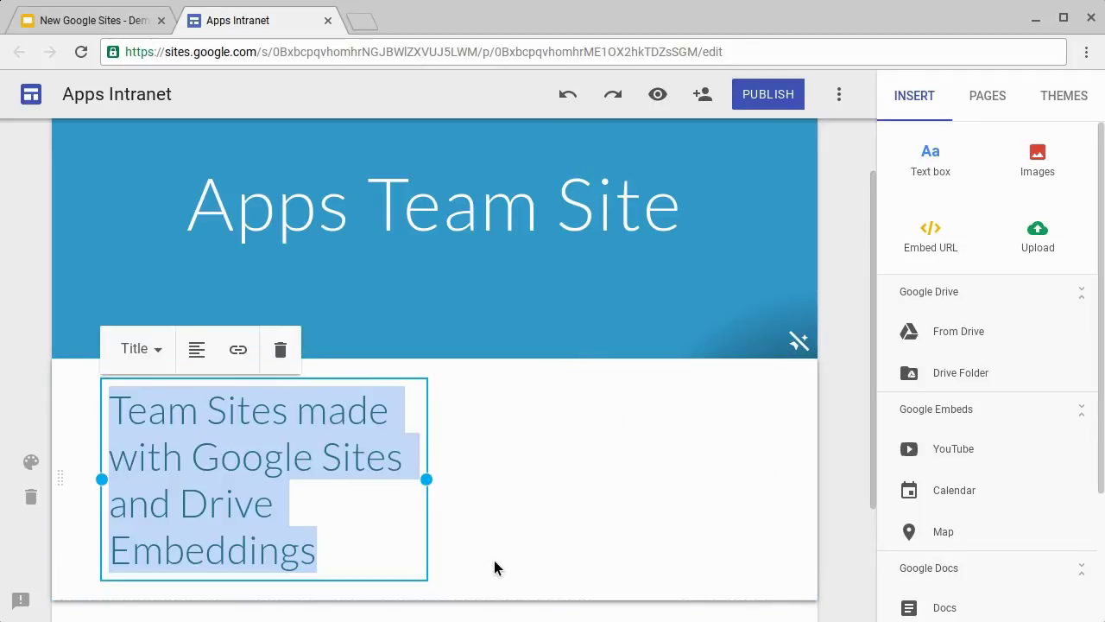
click(497, 567)
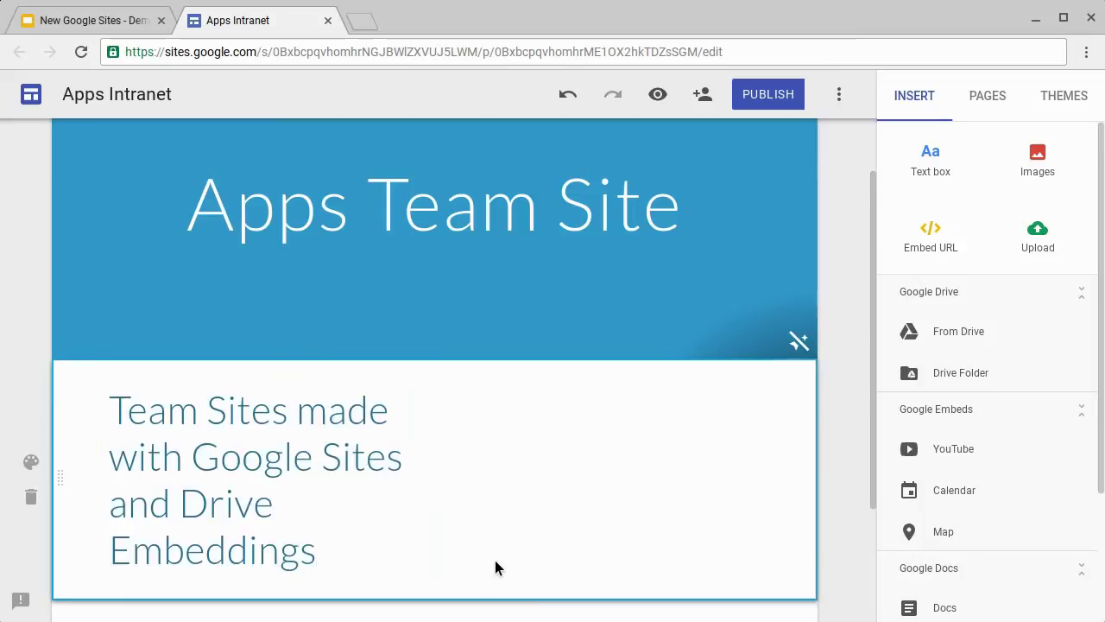
Step: Apply the dark blue Emphasis 2 section style to the title section
click(45, 469)
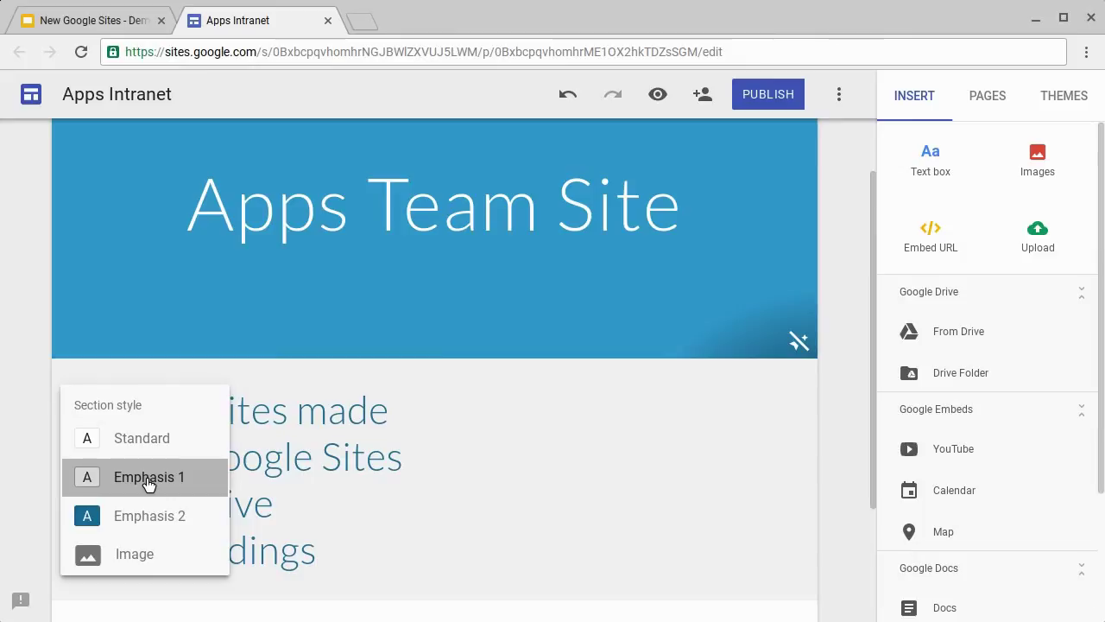
click(158, 521)
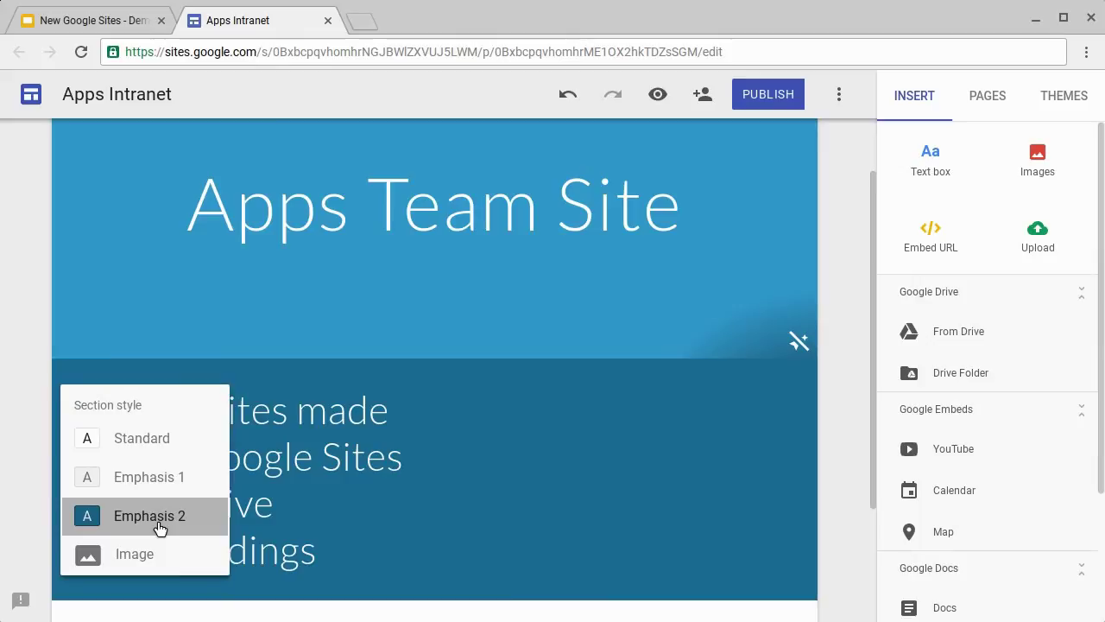
click(1064, 104)
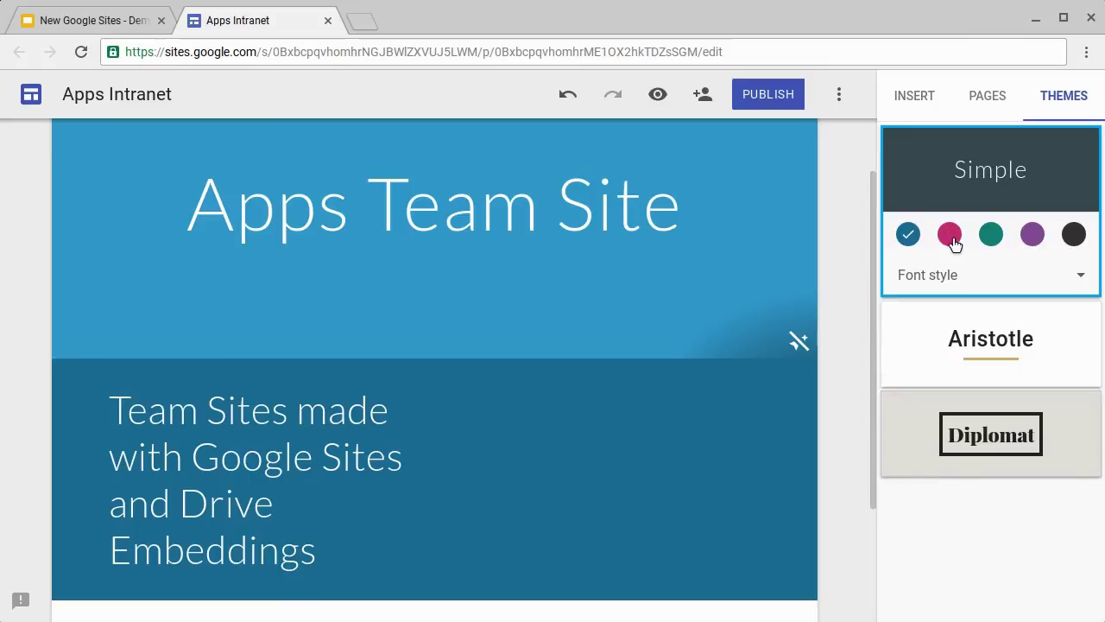
click(951, 238)
click(907, 234)
click(32, 463)
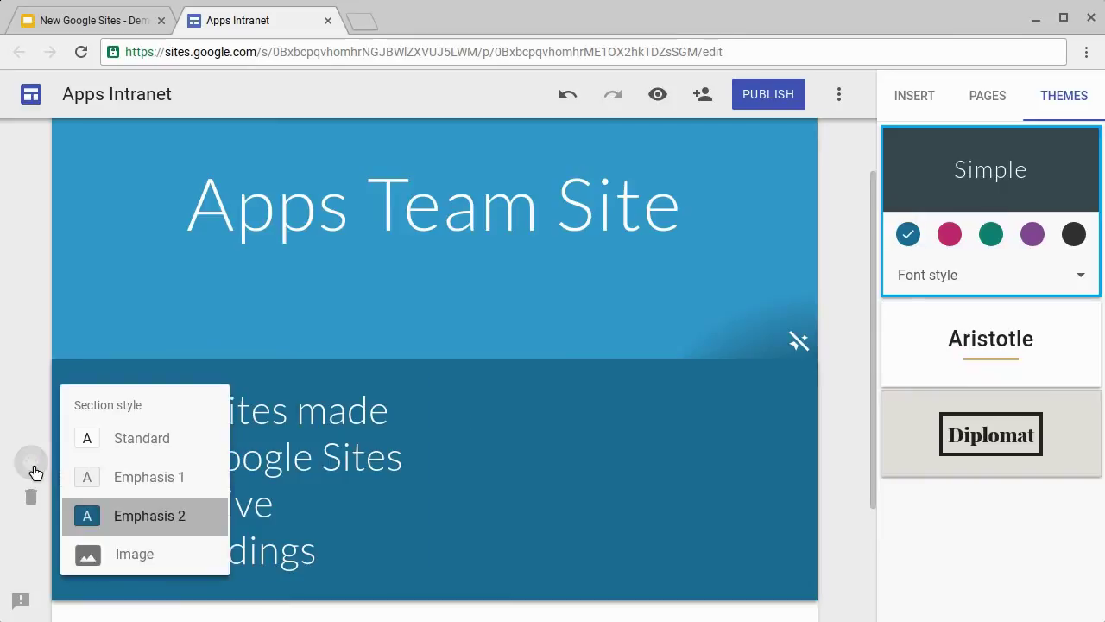
Step: Set the title section's background to apps-intranet-splash.png from Drive's Section Backgrounds folder
click(179, 565)
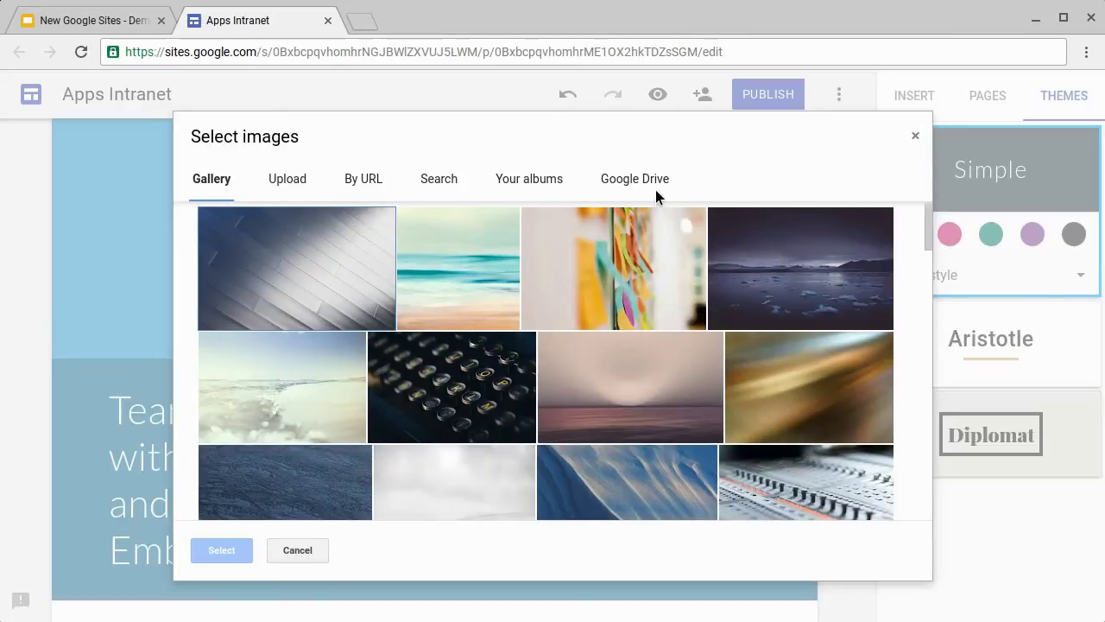
click(658, 187)
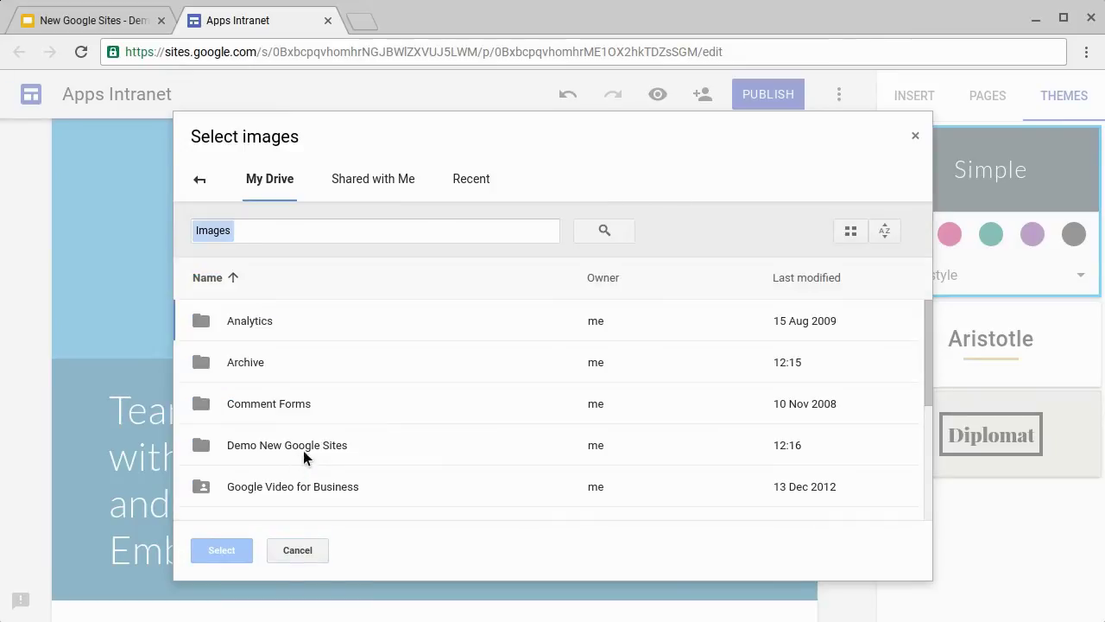
double_click(303, 450)
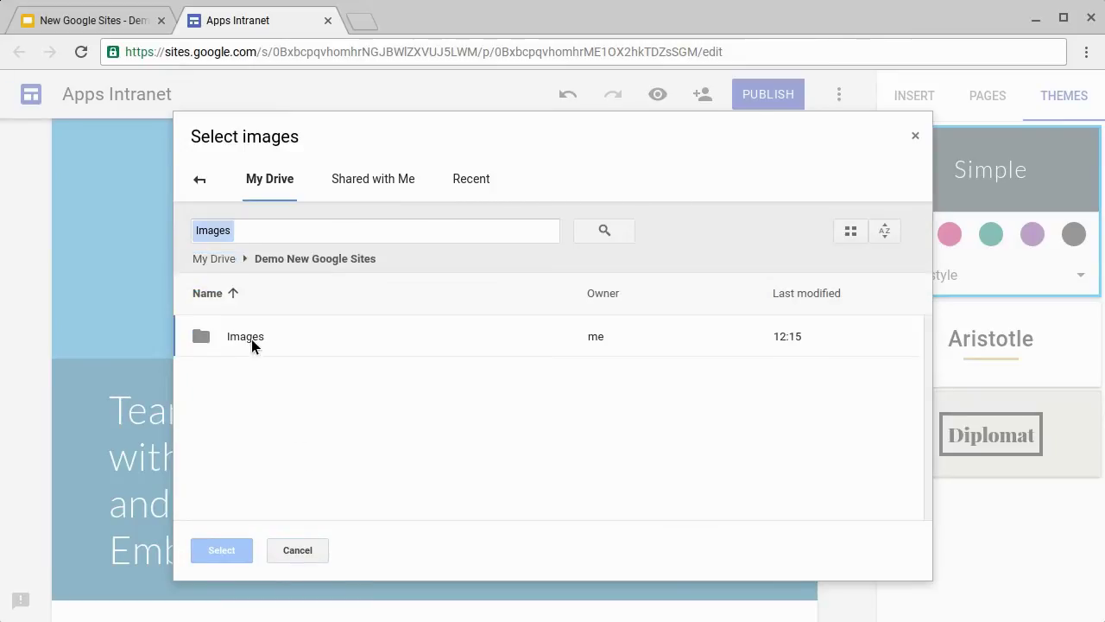
double_click(251, 339)
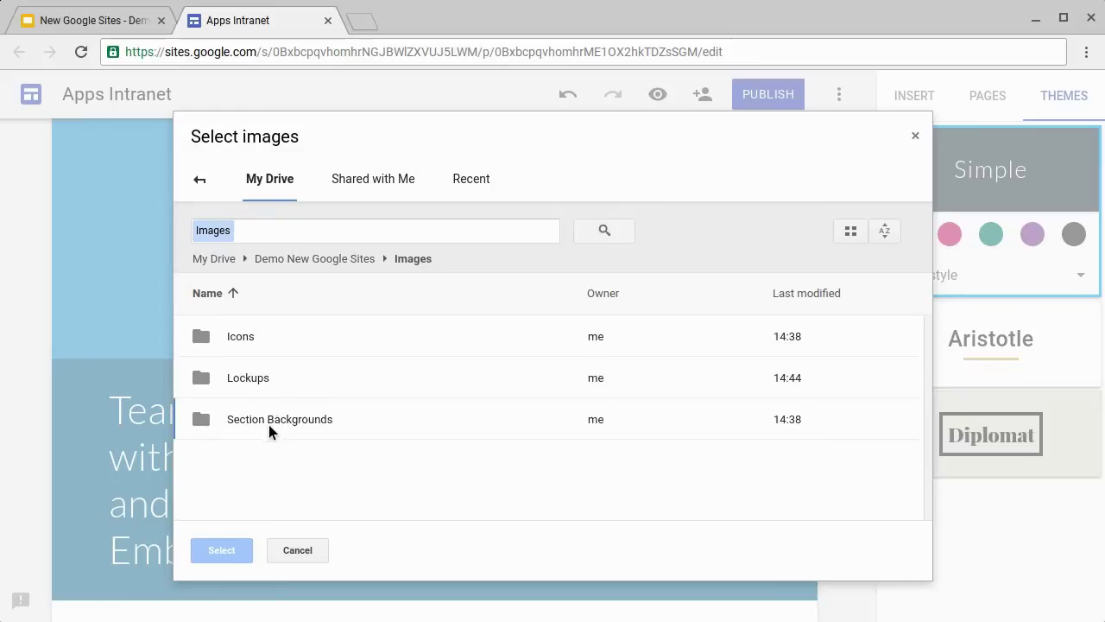
double_click(269, 417)
click(267, 383)
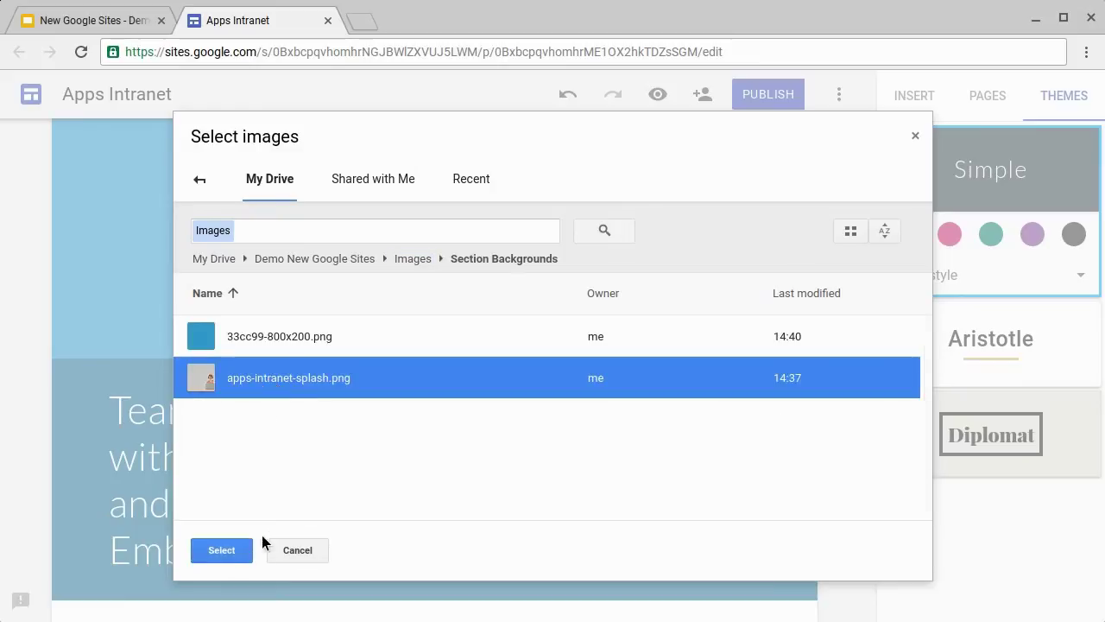
click(235, 553)
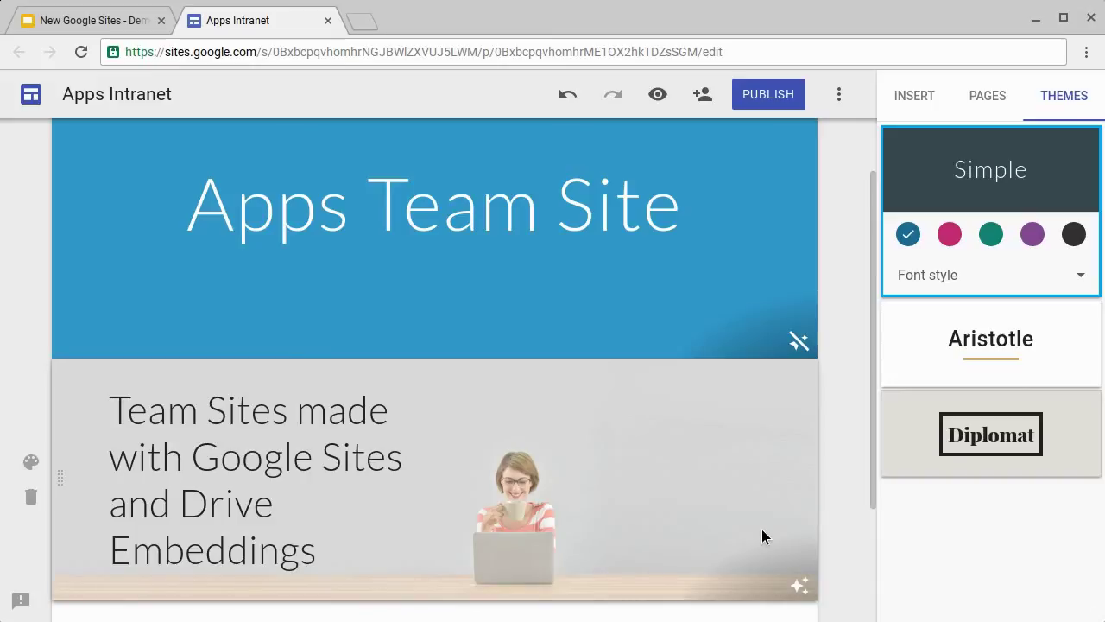
Step: Switch off the readability lightening so the splash photo shows at full strength
click(803, 589)
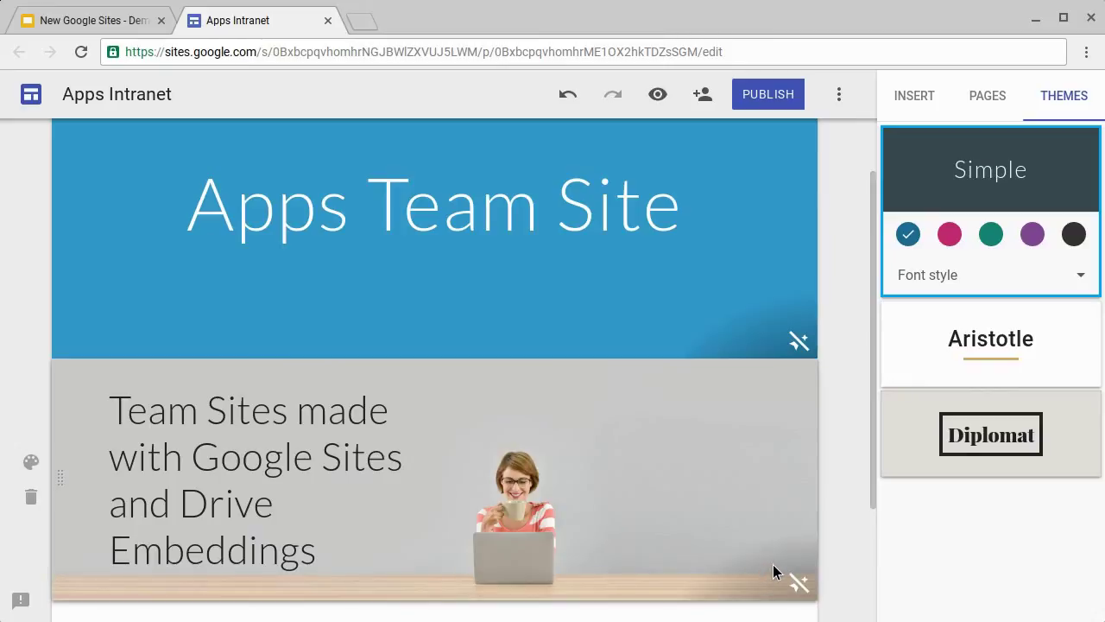
Step: Insert the Google Apps for Work lockup logo from the Drive Lockups folder beside the title text
click(917, 99)
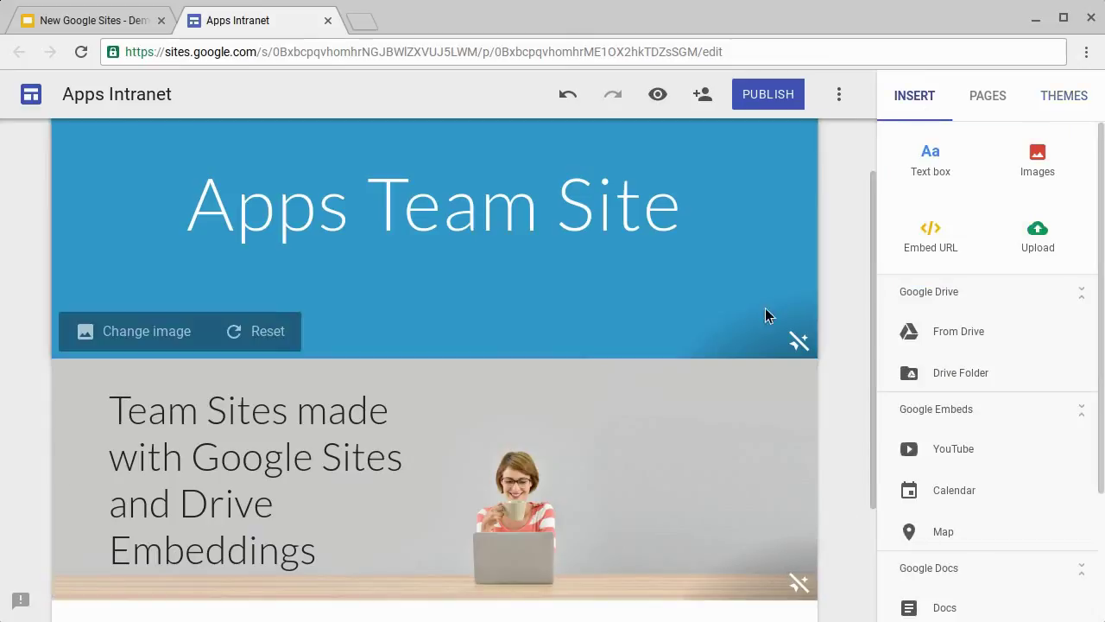
double_click(674, 424)
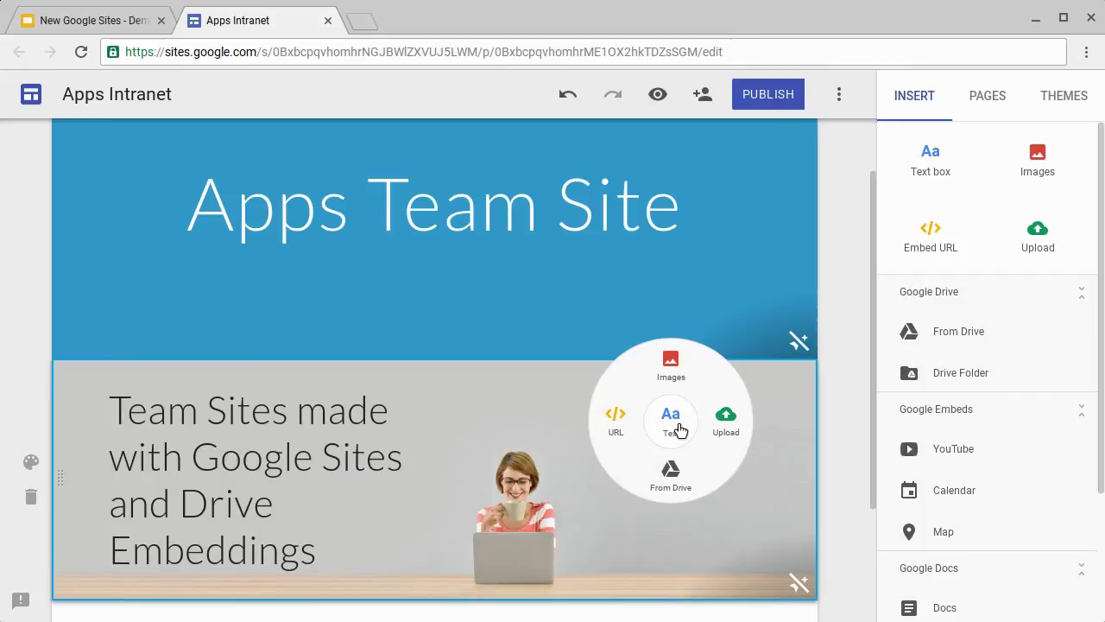
click(672, 369)
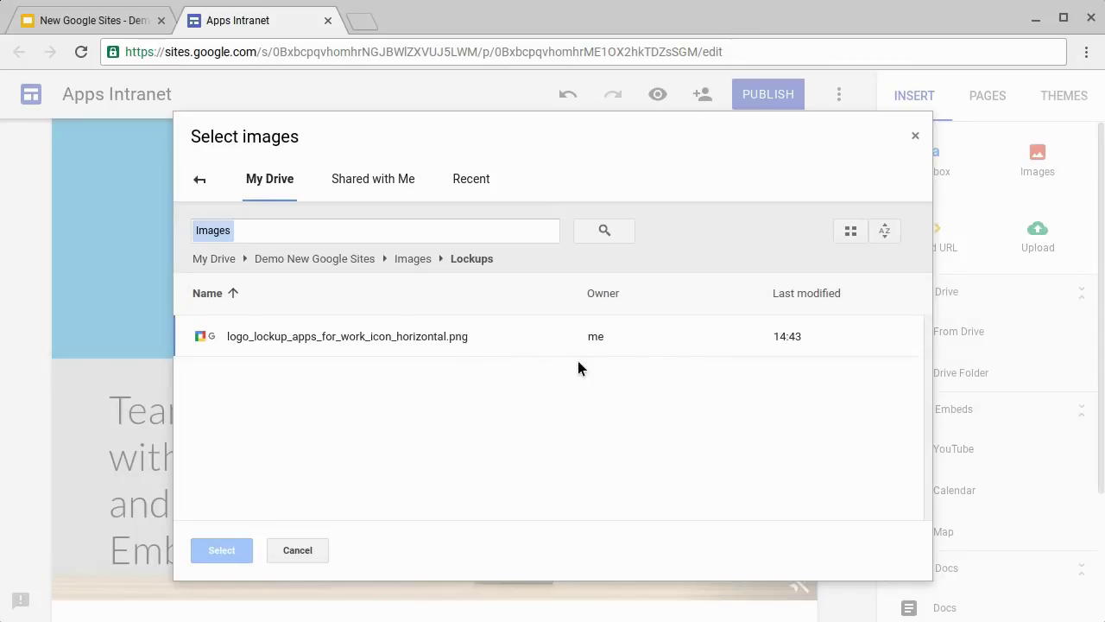
click(445, 343)
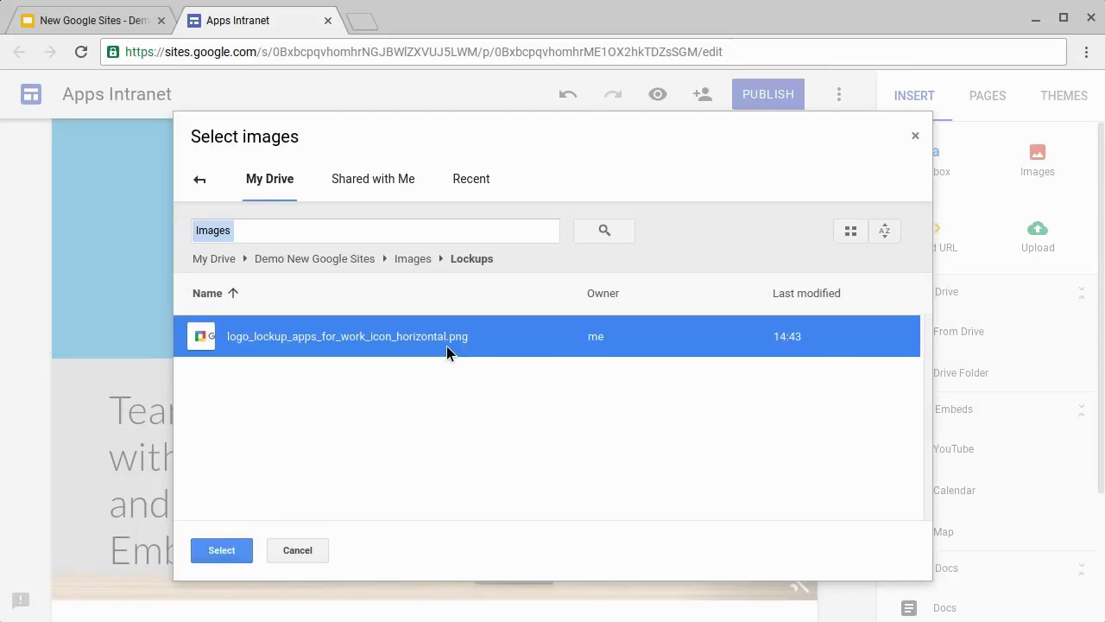
click(221, 550)
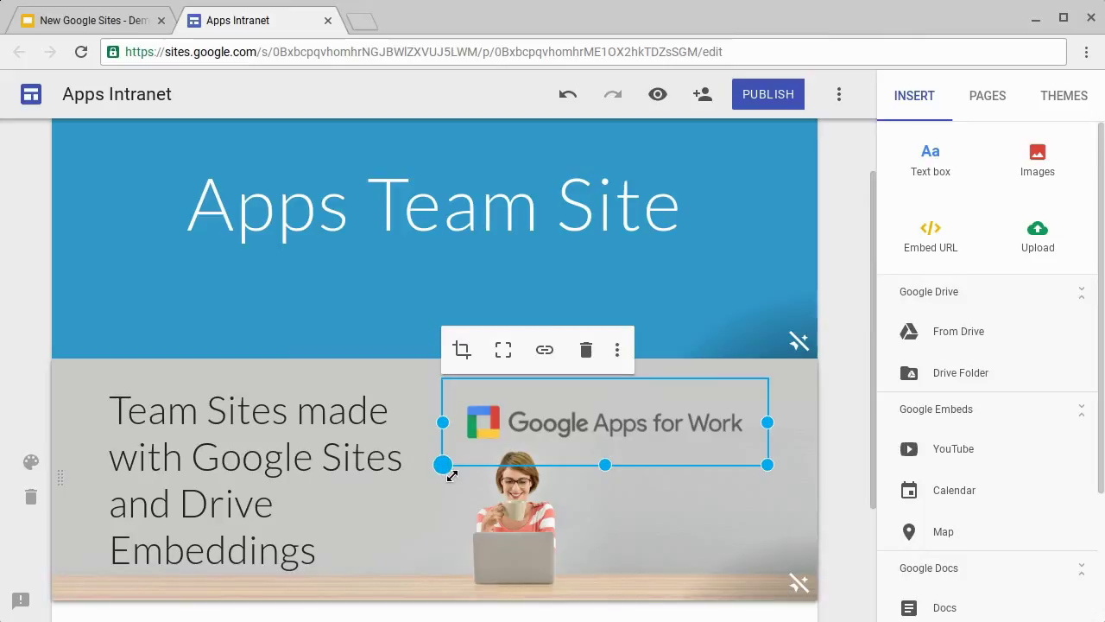
Step: Shrink the Google Apps for Work logo so it sits small in the section's upper right
drag(451, 475, 564, 440)
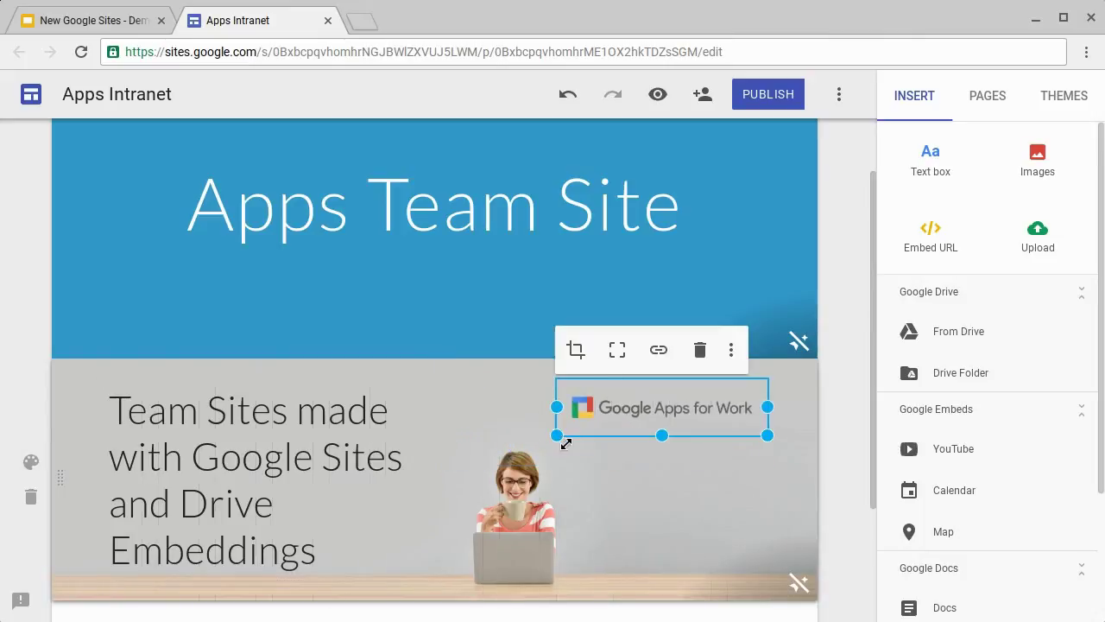
click(391, 555)
scroll(616, 502, down, 1)
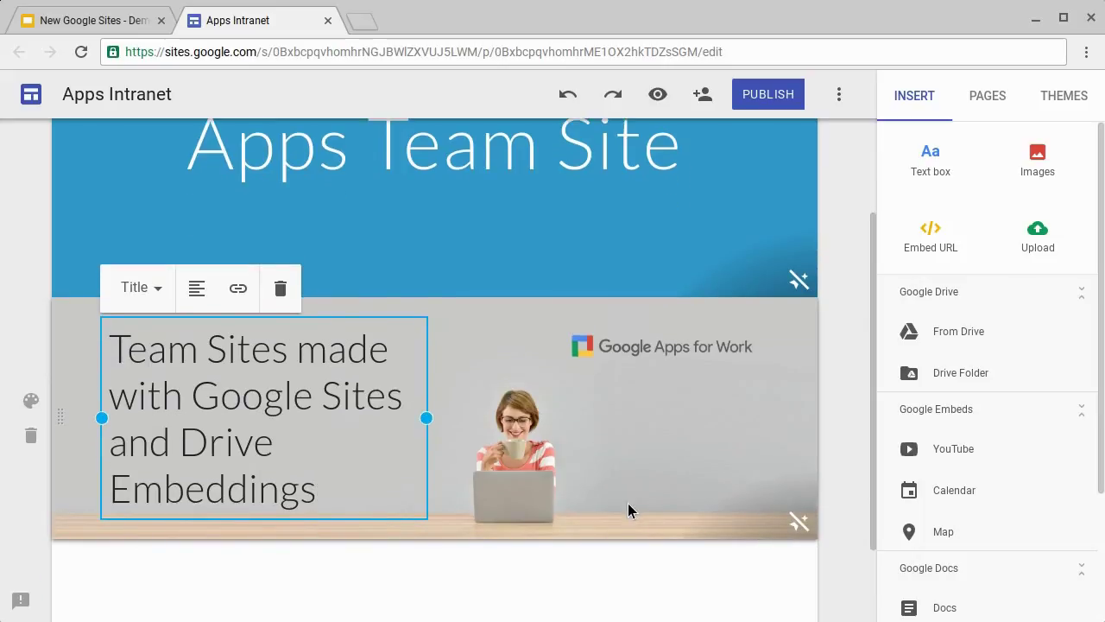
Step: Show the 'Sections current limitations' bullet in the presentation, then return to the Apps Intranet editor
click(90, 26)
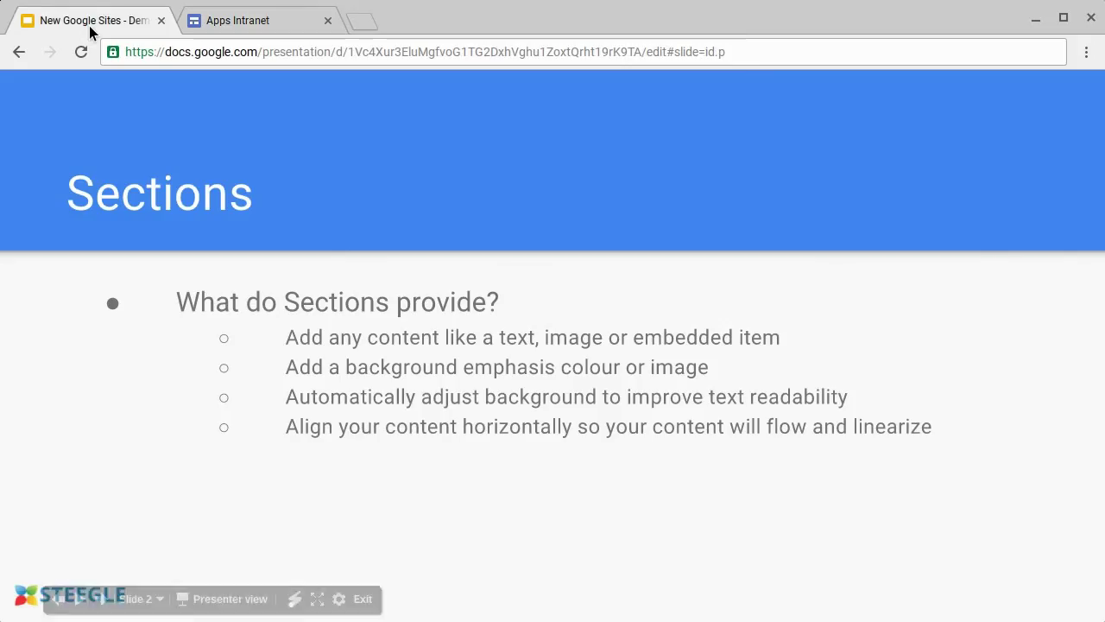
key(Right)
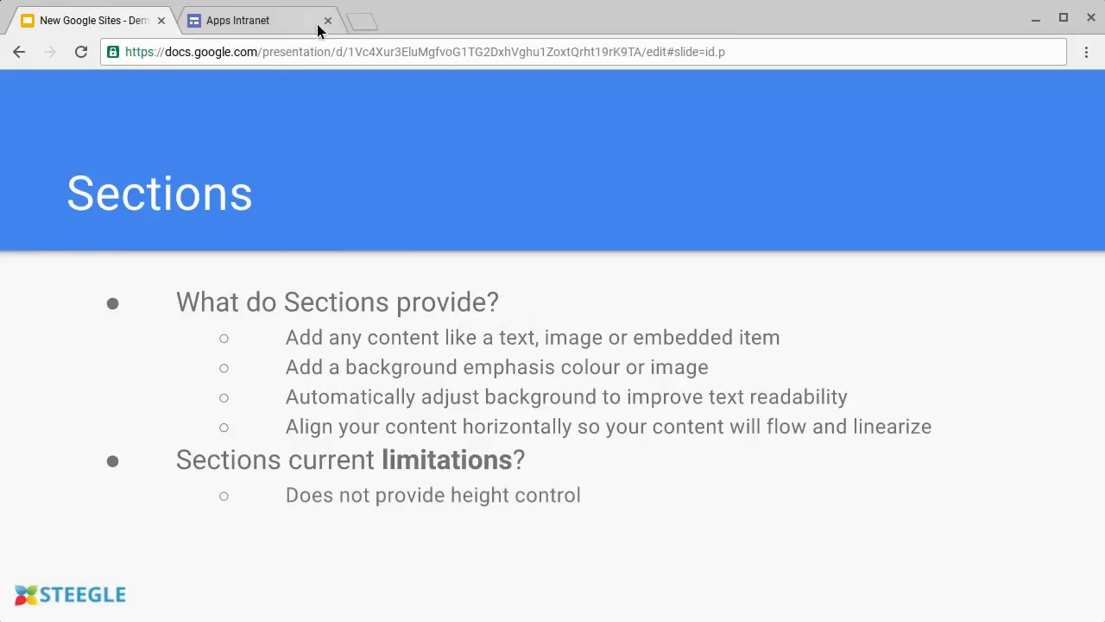
click(247, 28)
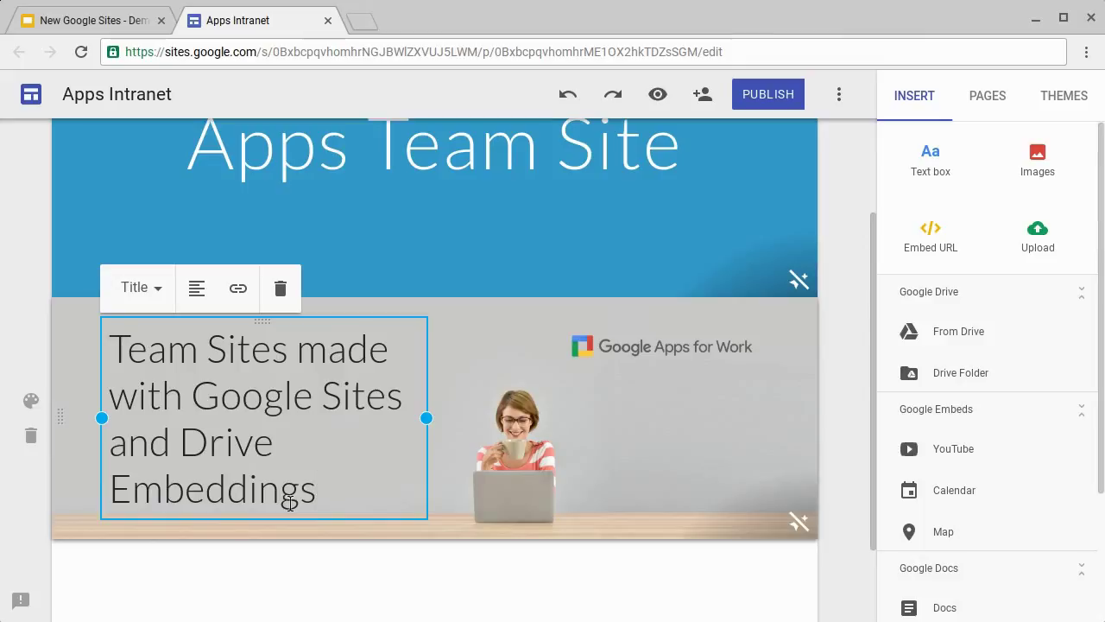
Step: Leave one blank line below Embeddings in the Team Sites title box
key(Return)
key(Return)
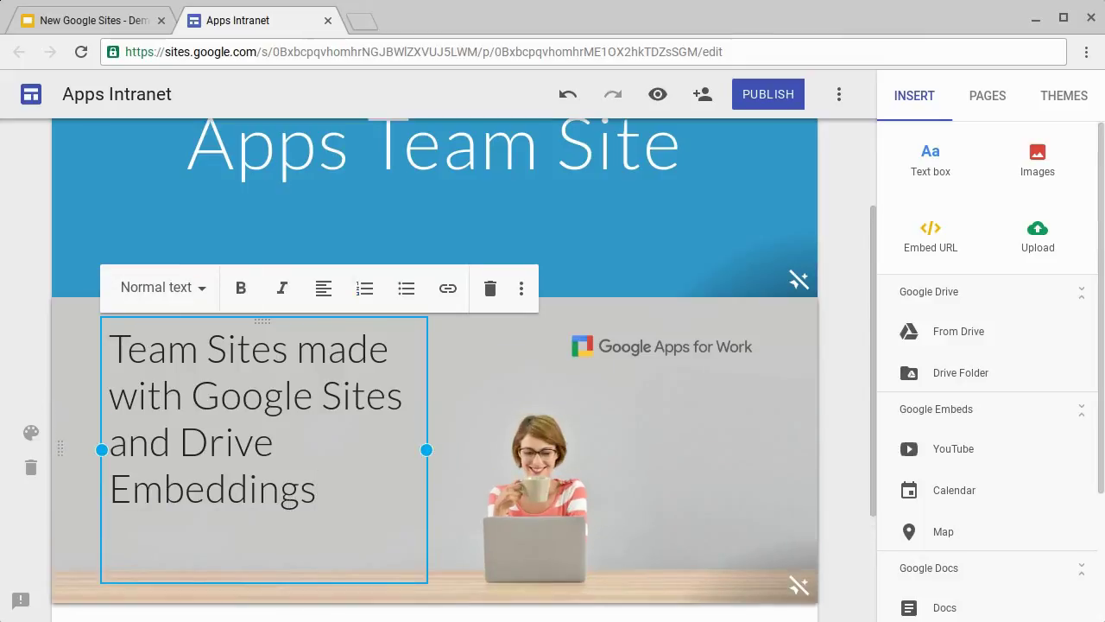
key(Return)
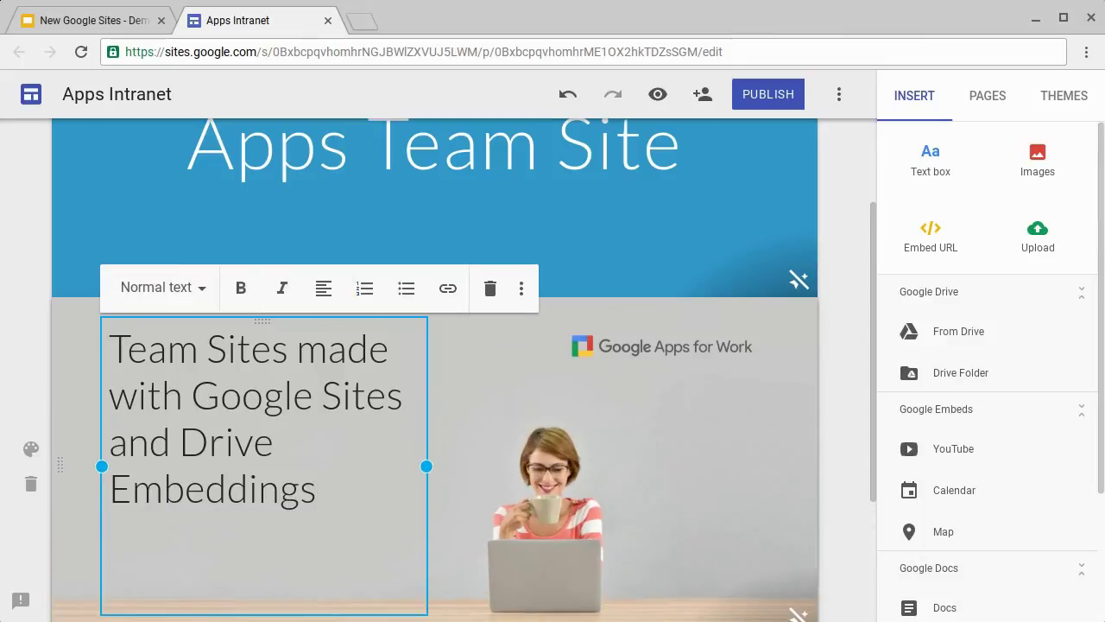
key(BackSpace)
key(BackSpace)
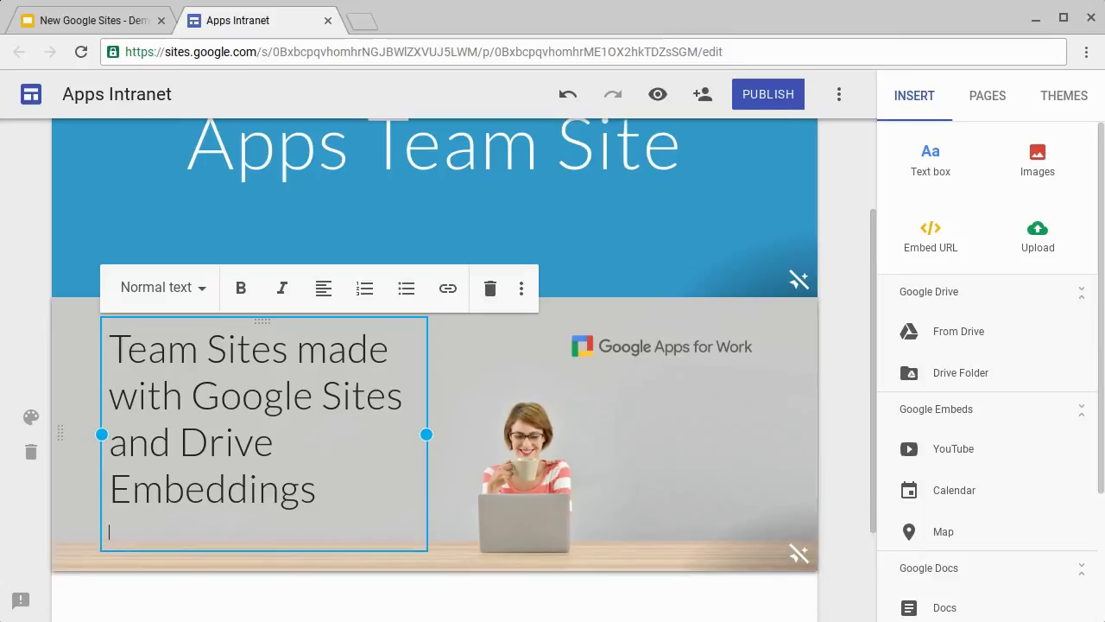
Step: Reveal the vertical-grouping limitation on the slide, then return to the Apps Intranet editor
click(102, 19)
key(Right)
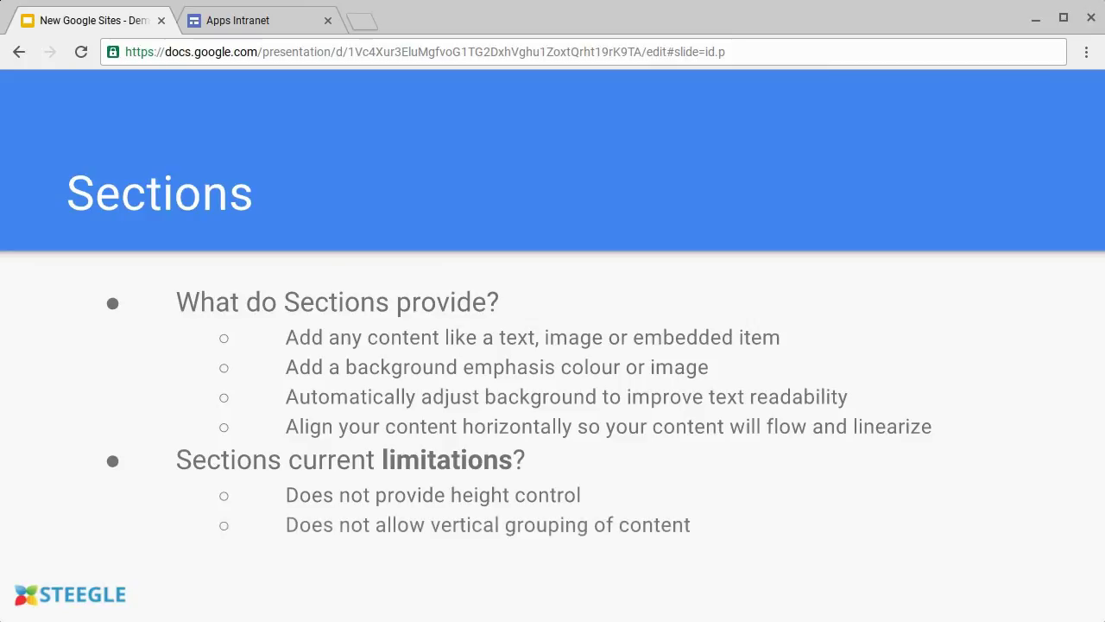
click(197, 23)
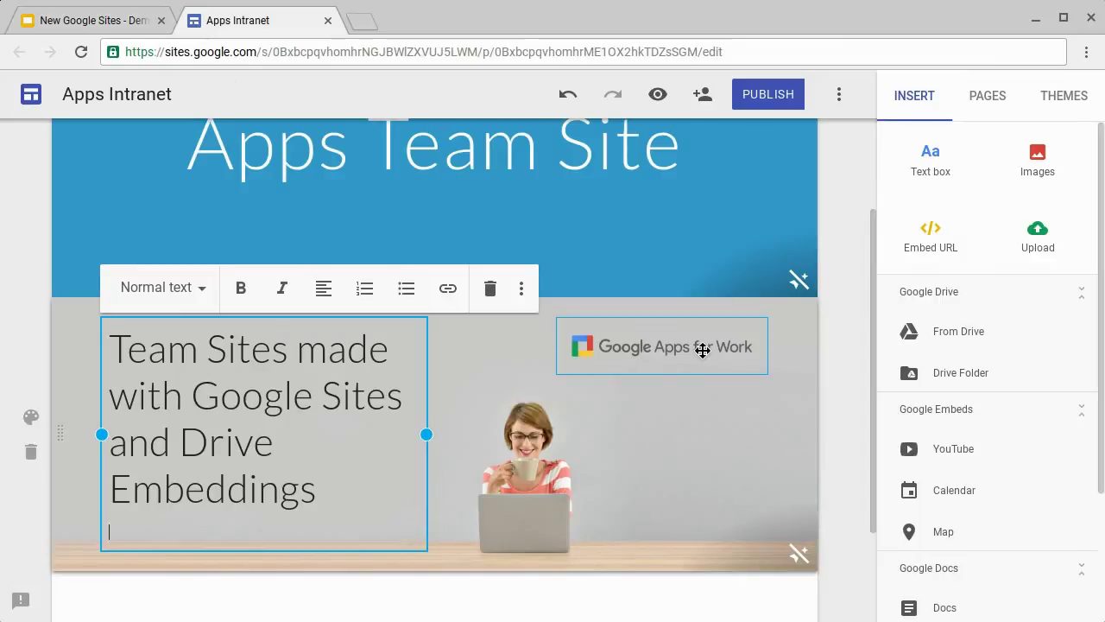
drag(703, 350, 243, 302)
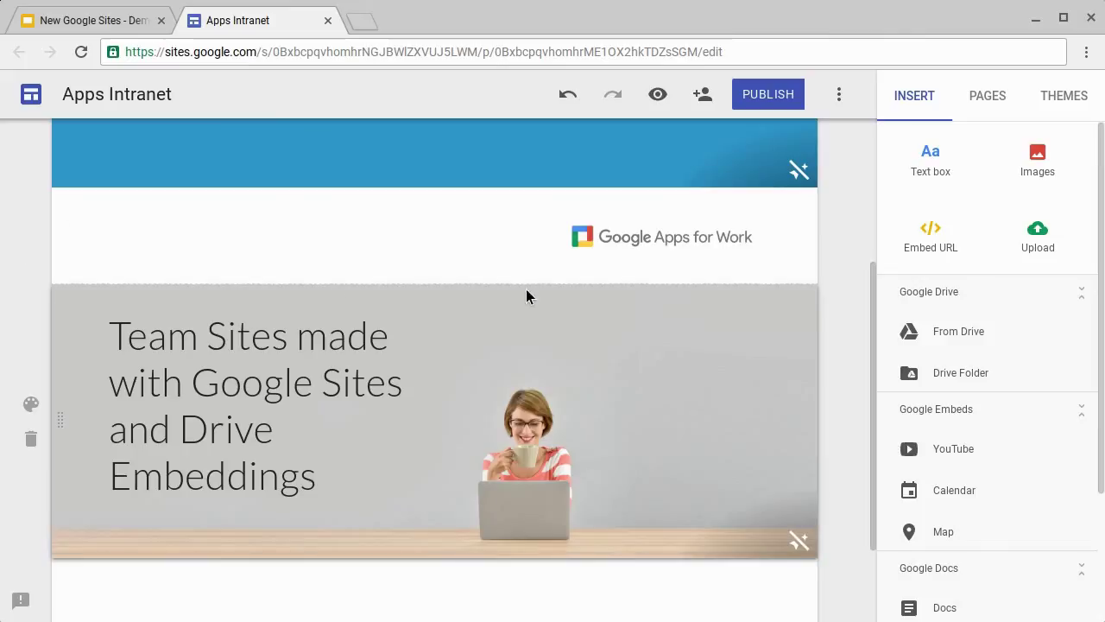
drag(676, 256, 677, 316)
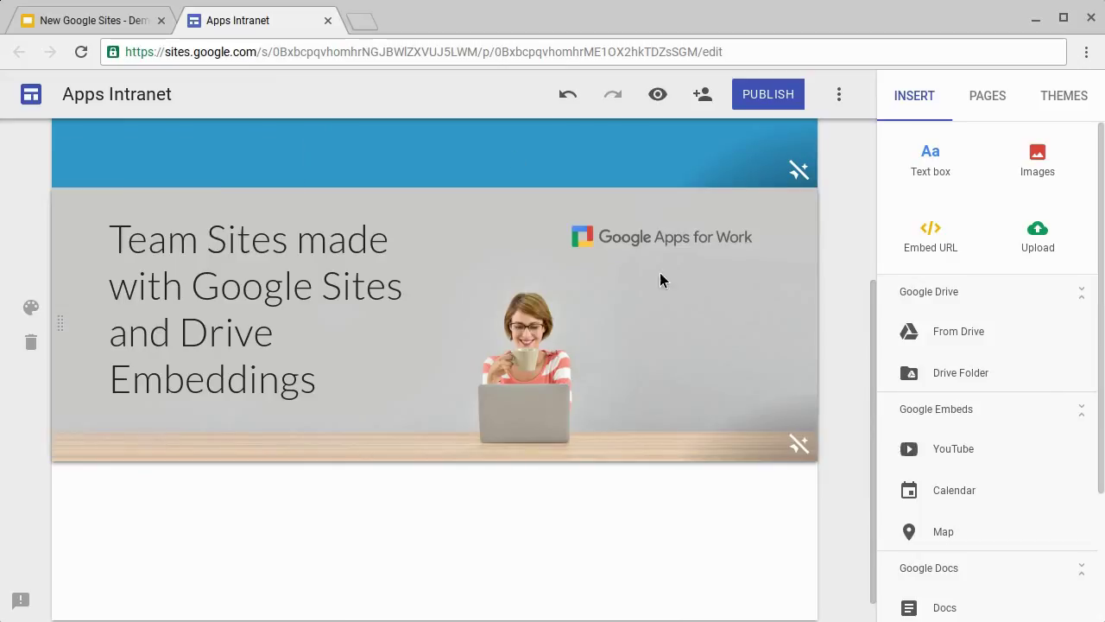
Step: Show the 1176-pixel background-image limitation, then advance to the 'Thanks for watching!' slide
click(117, 28)
key(Right)
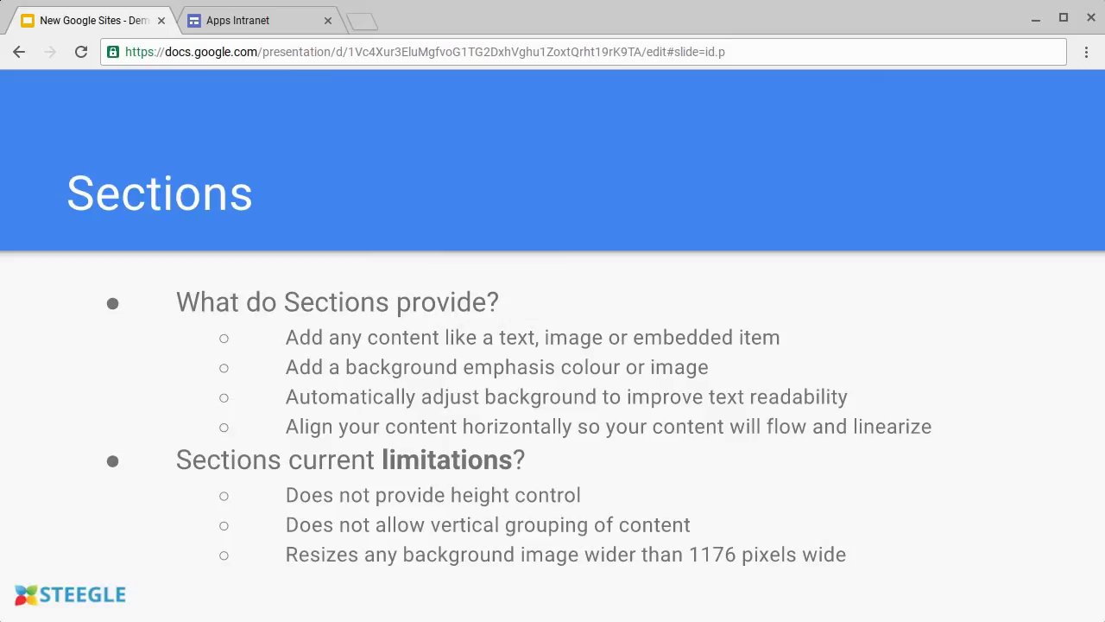
key(Right)
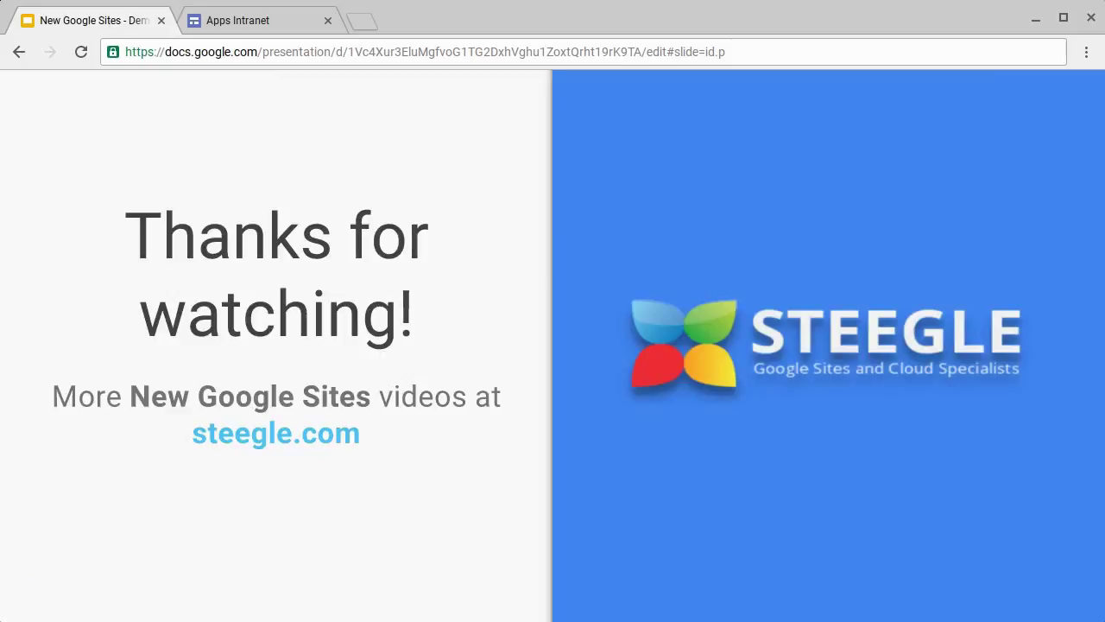